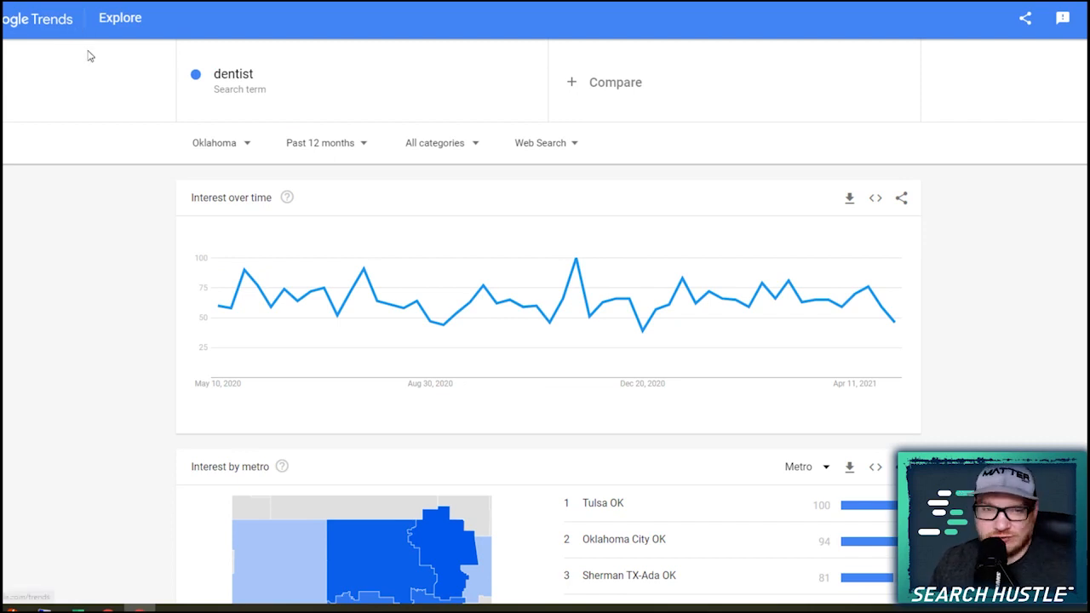
left_click(264, 85)
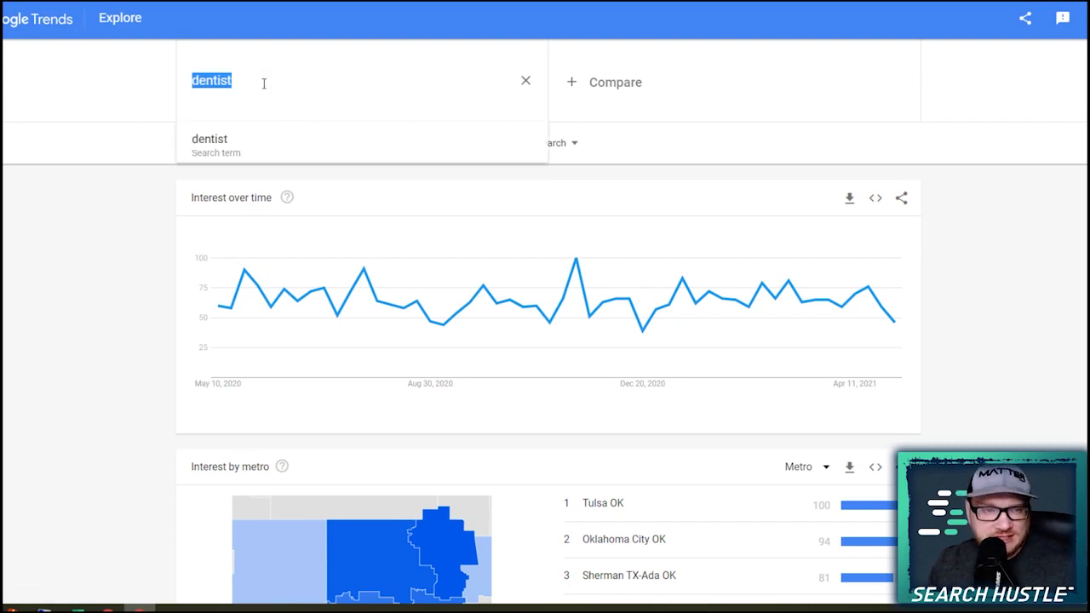
type("de")
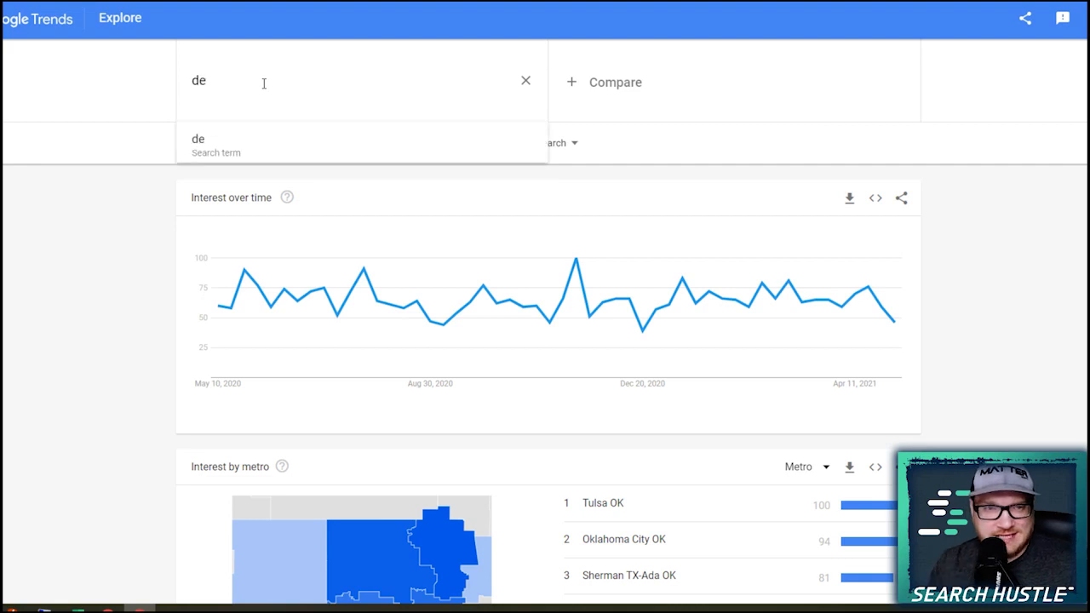
left_click(157, 170)
left_click(208, 147)
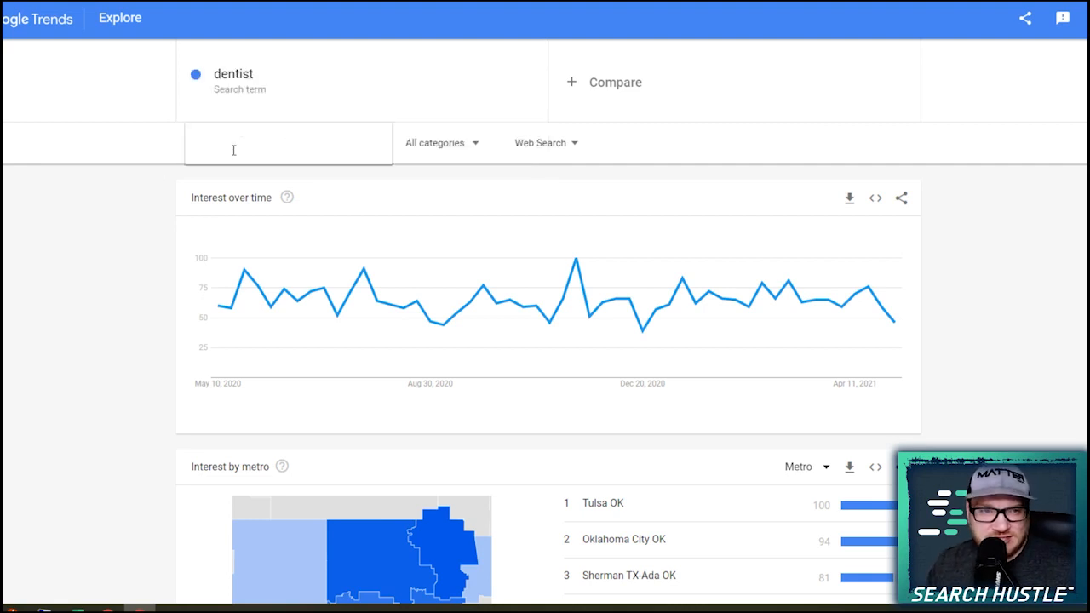
left_click(126, 222)
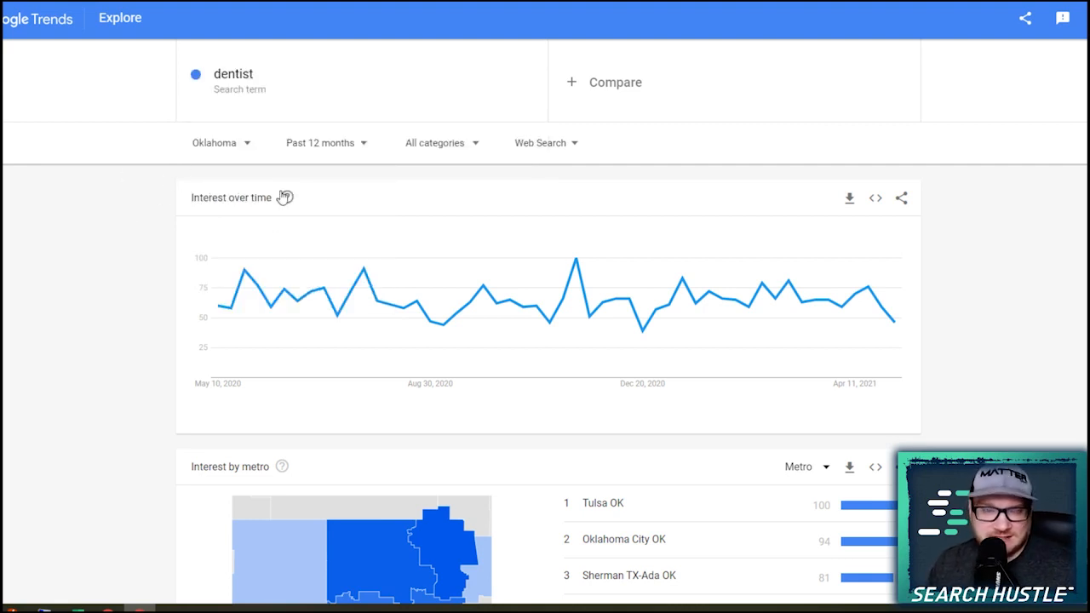
Review the dentist trend for Oklahoma over time and by metro, paging through the related topics and checking related queries.
scroll(394, 152, "down", 3)
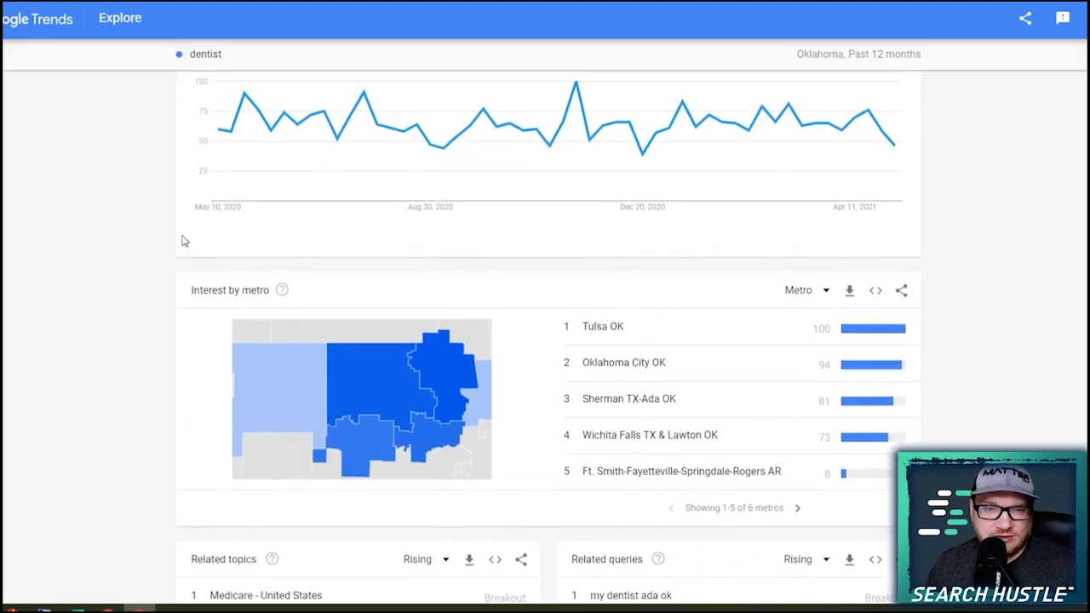
scroll(182, 238, "up", 3)
scroll(378, 214, "down", 5)
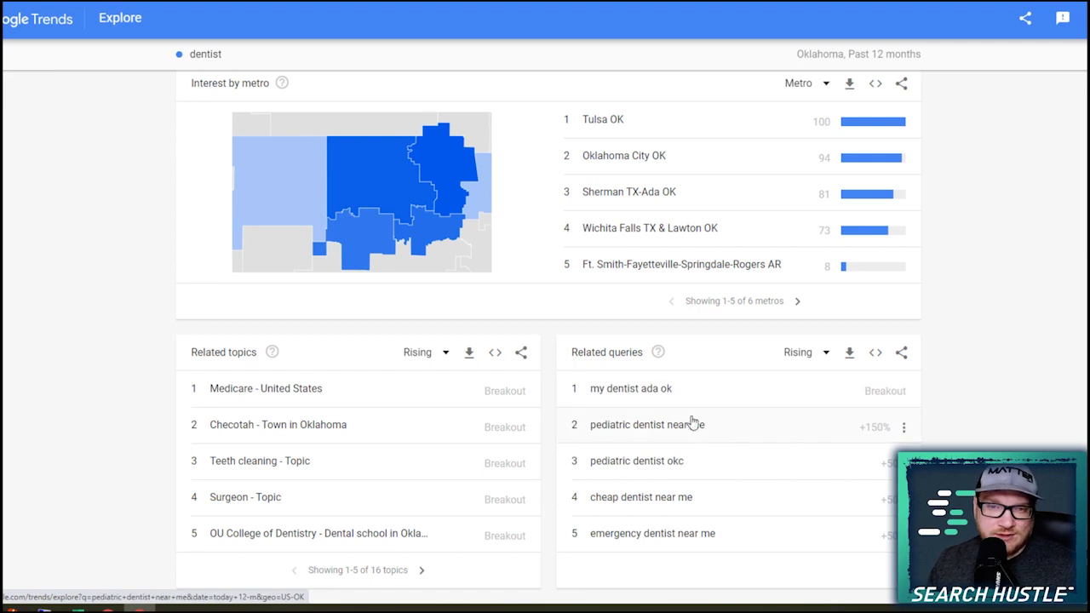
scroll(672, 451, "up", 3)
scroll(694, 483, "down", 3)
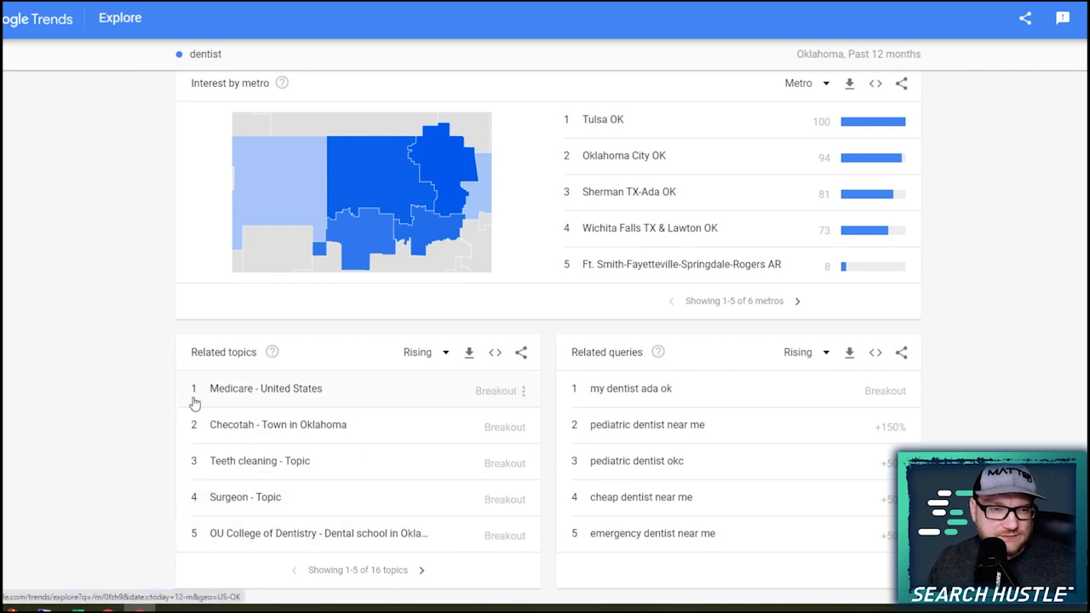
left_click(421, 570)
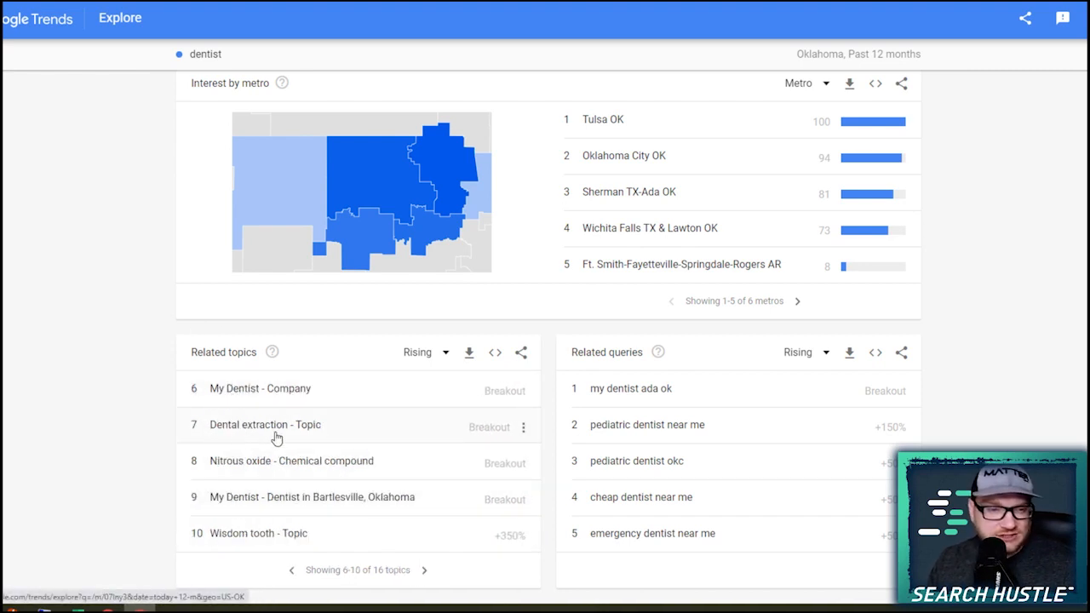
left_click(424, 570)
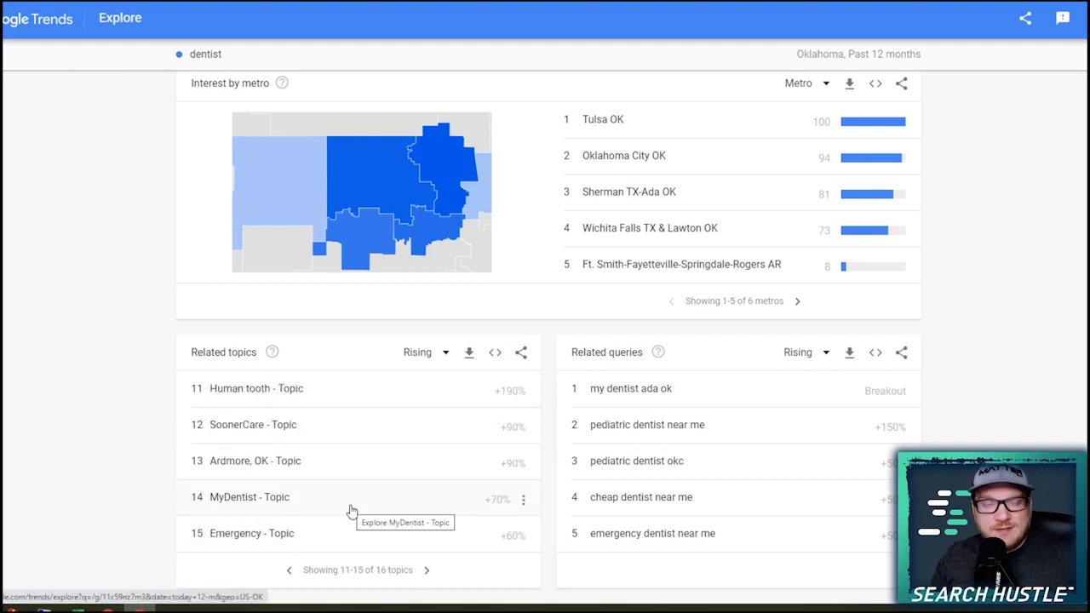
scroll(749, 509, "up", 2)
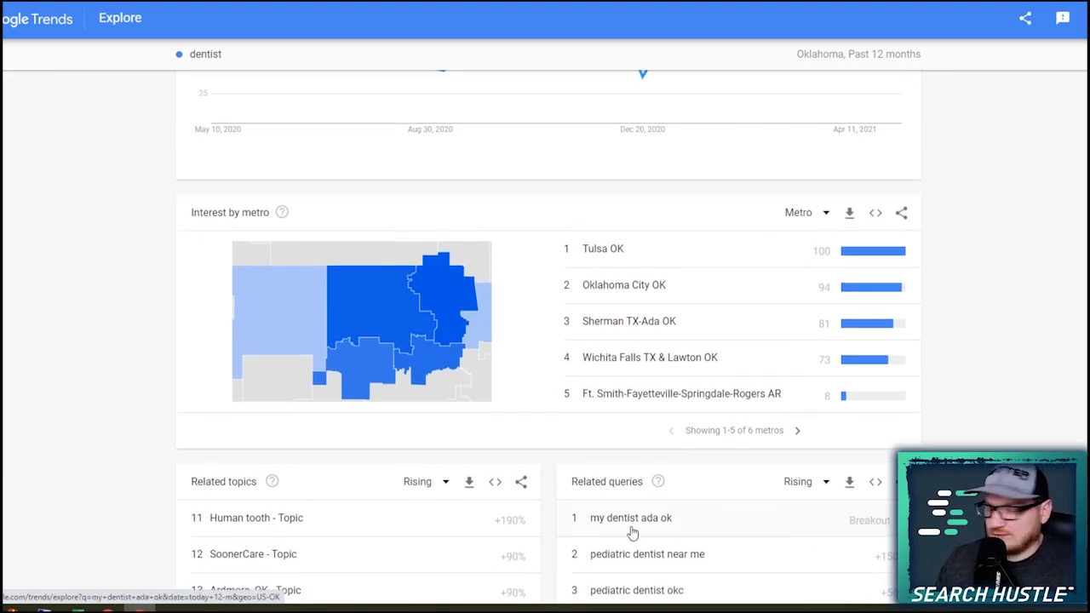
scroll(516, 421, "up", 3)
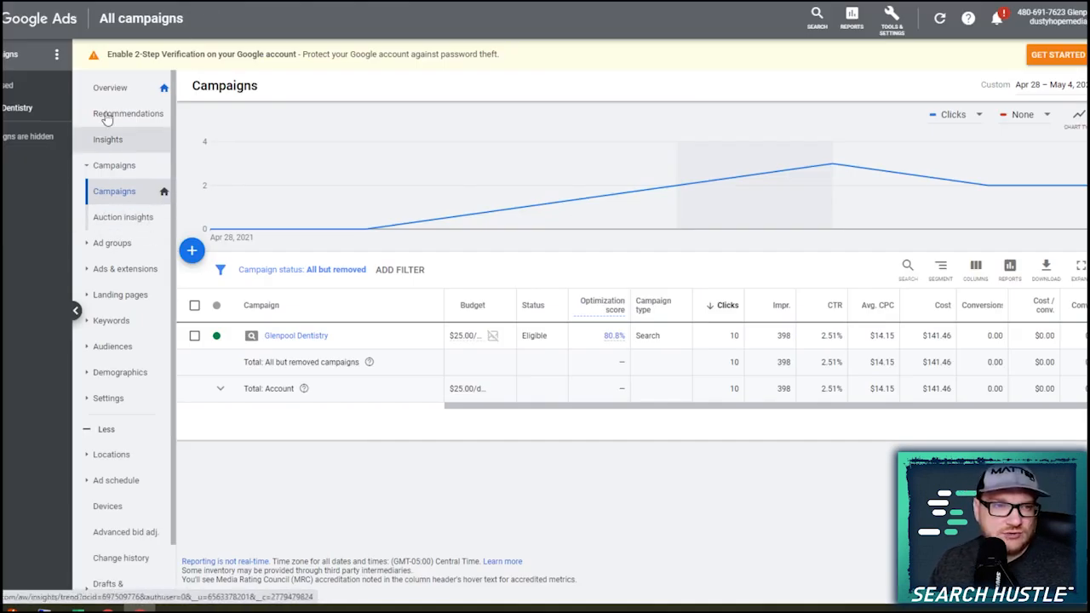
In Google Ads, open Keyword Planner and start discovering new keywords.
left_click(888, 32)
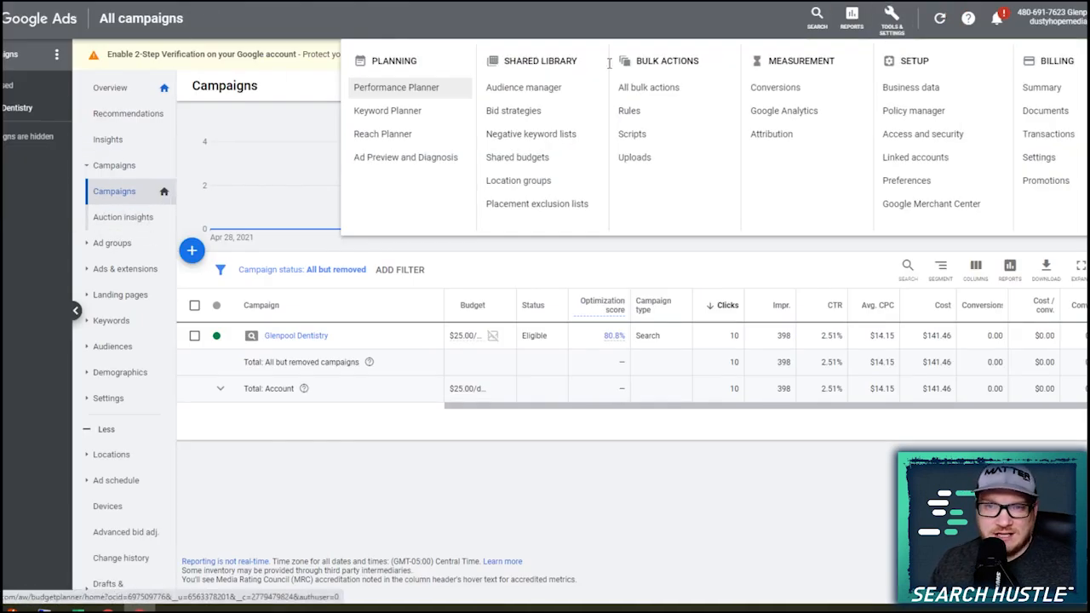
left_click(397, 117)
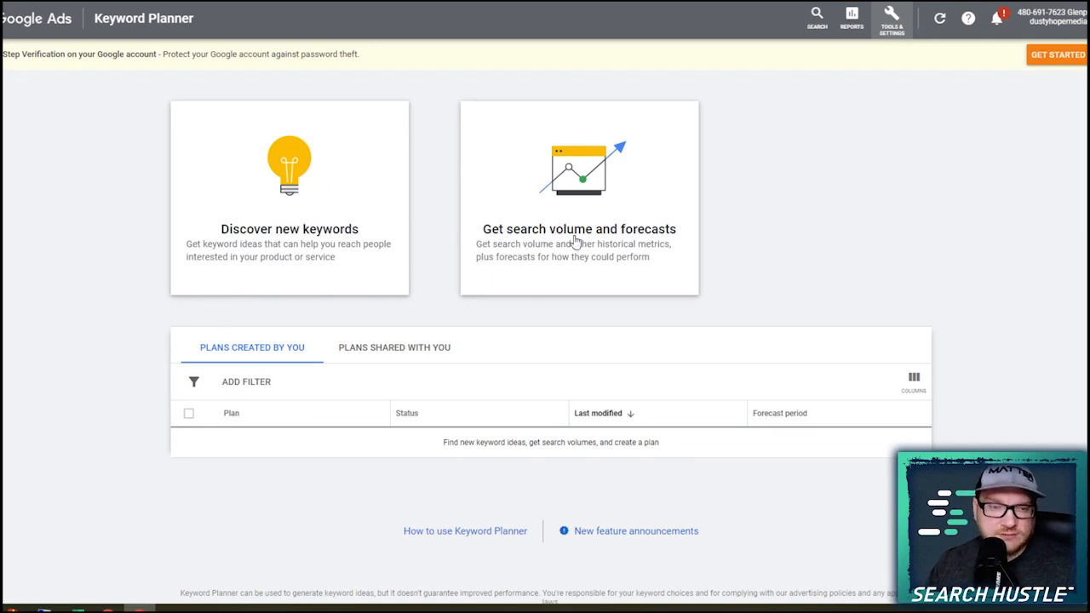
left_click(349, 204)
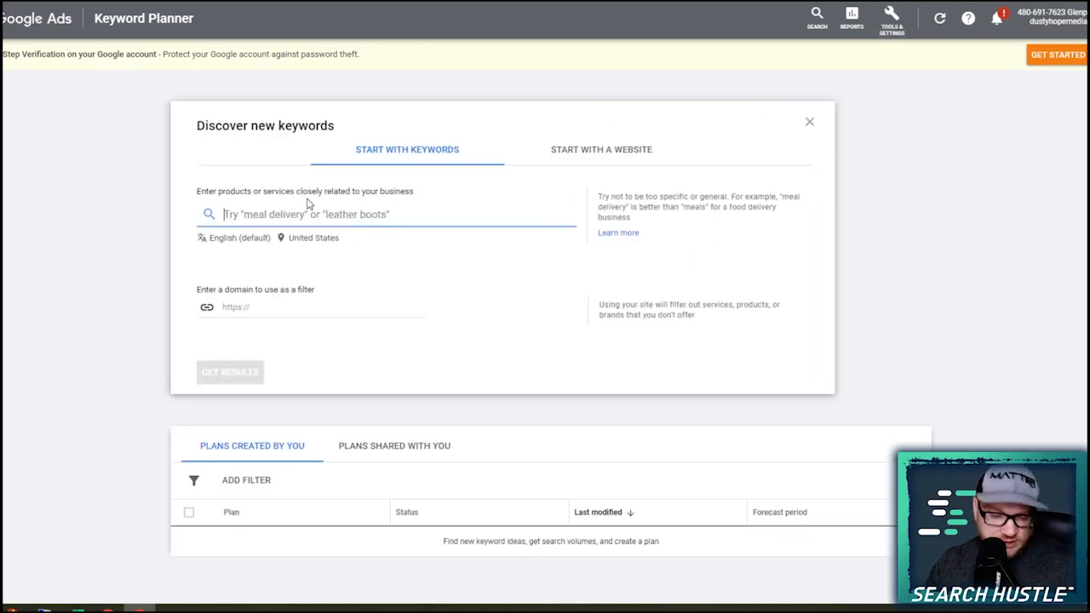
Get keyword ideas for "dentist", "tooth extraction" and "wisdom teeth removal".
type("de")
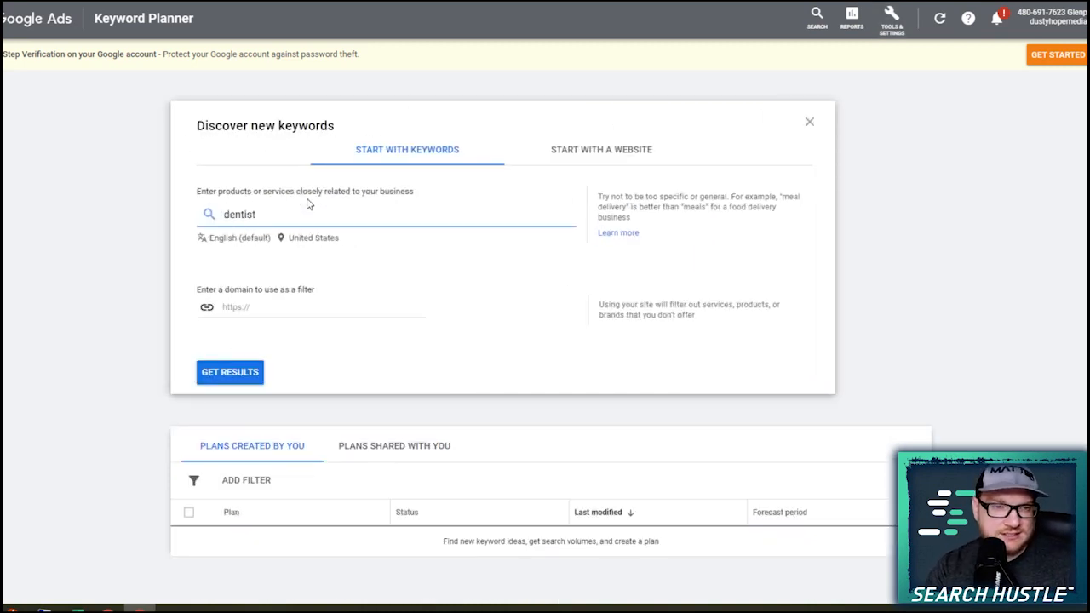
type("ntist")
key("Return")
type("tooth extraction")
key("Return")
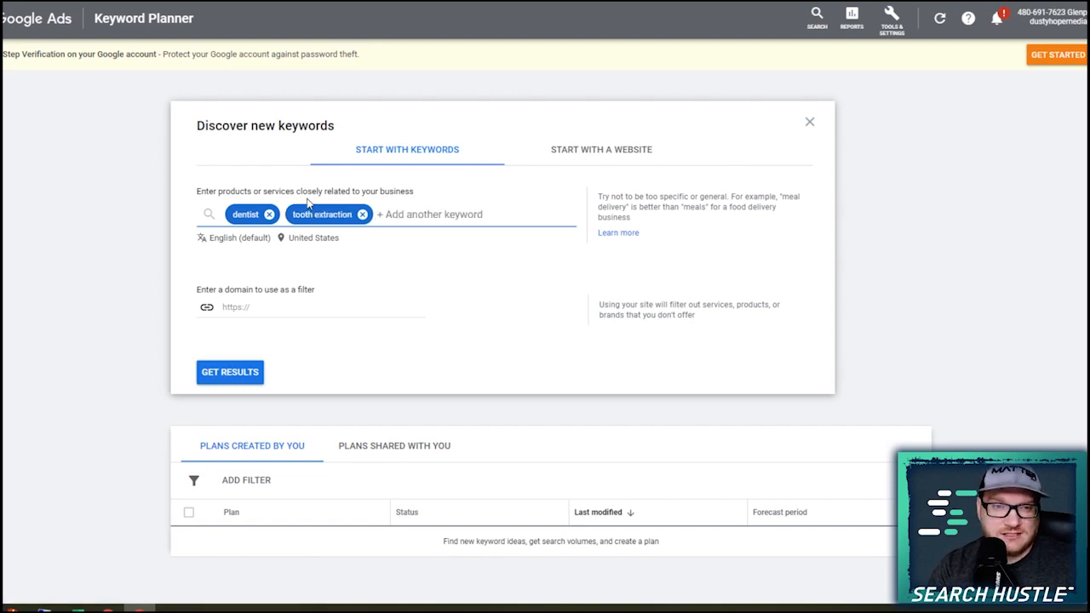
type("wisdom teeth removal")
key("Return")
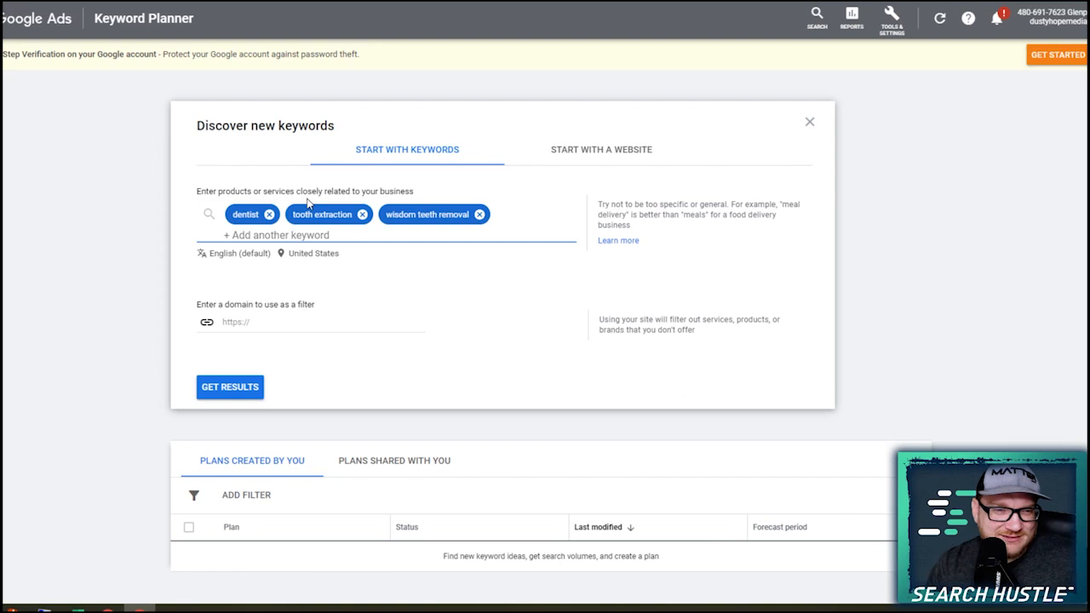
left_click(253, 380)
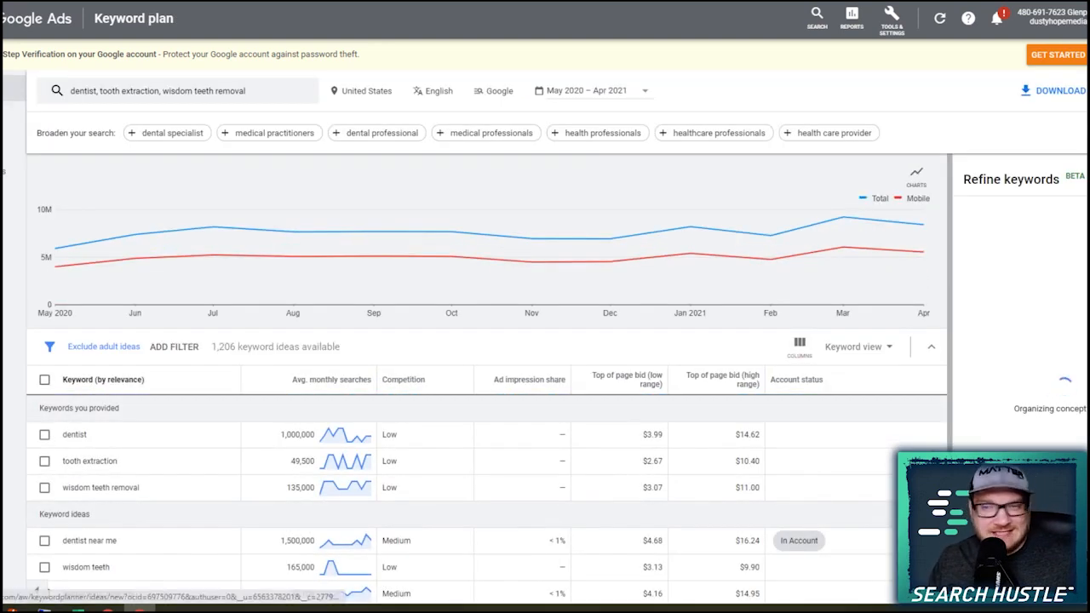
Change the plan's targeted location to the state of Oklahoma, removing the United States country target, and save.
scroll(133, 239, "down", 2)
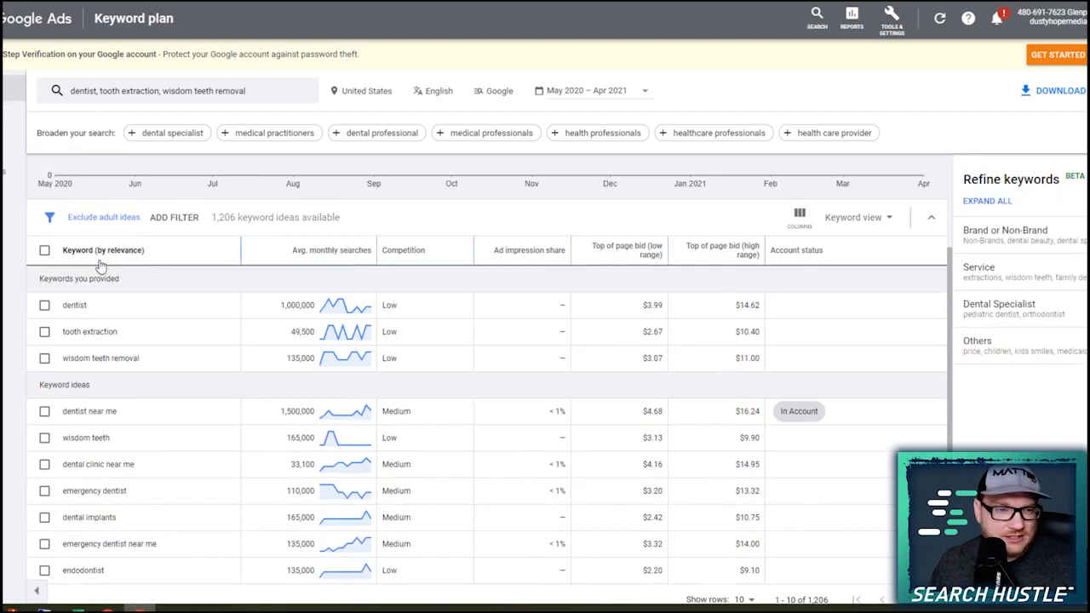
scroll(99, 267, "down", 1)
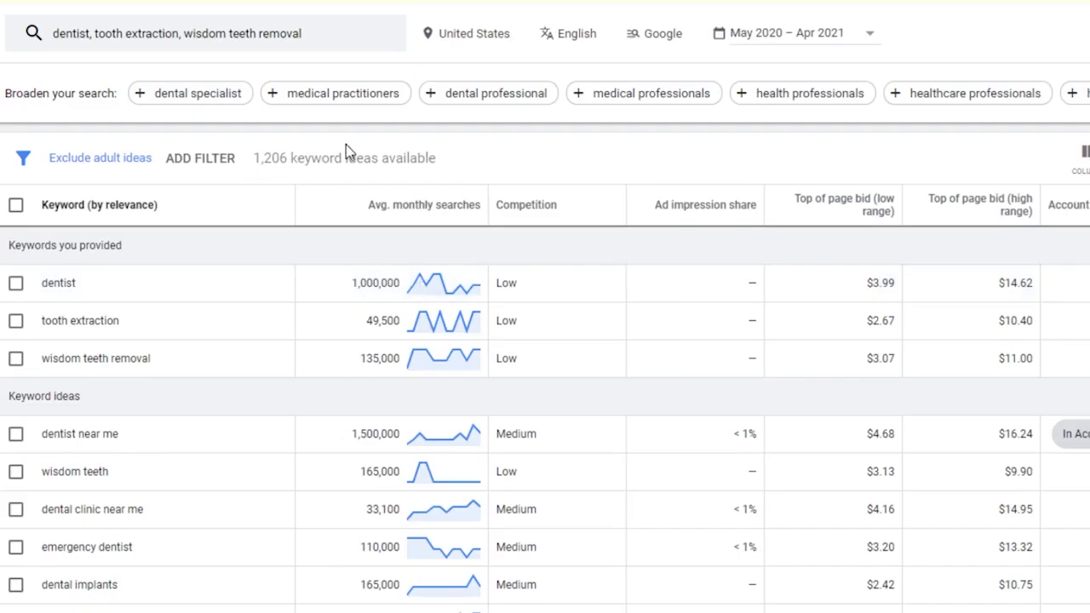
left_click(484, 36)
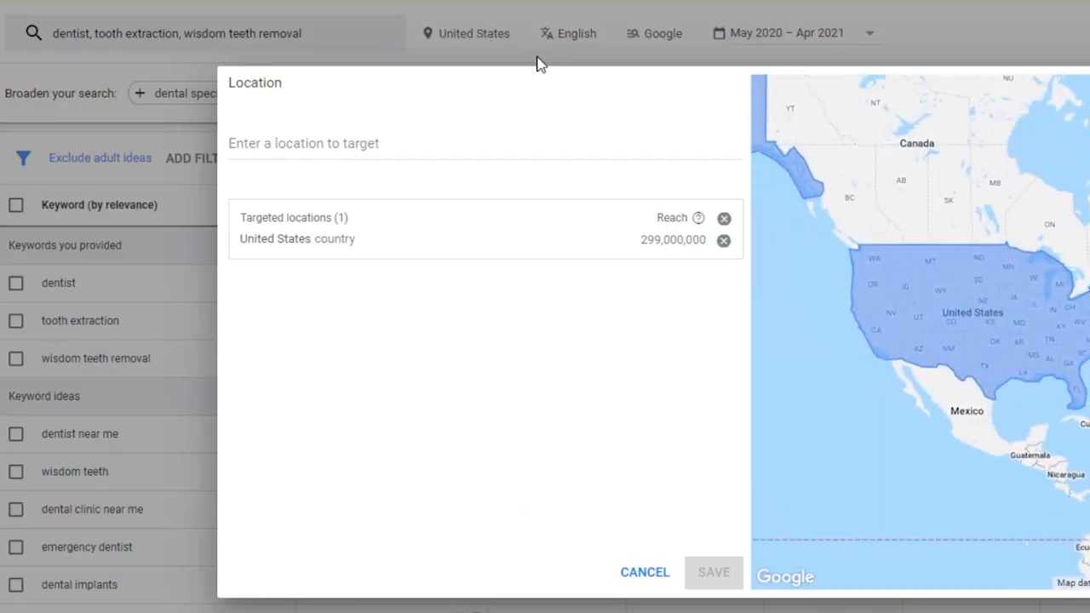
left_click(319, 147)
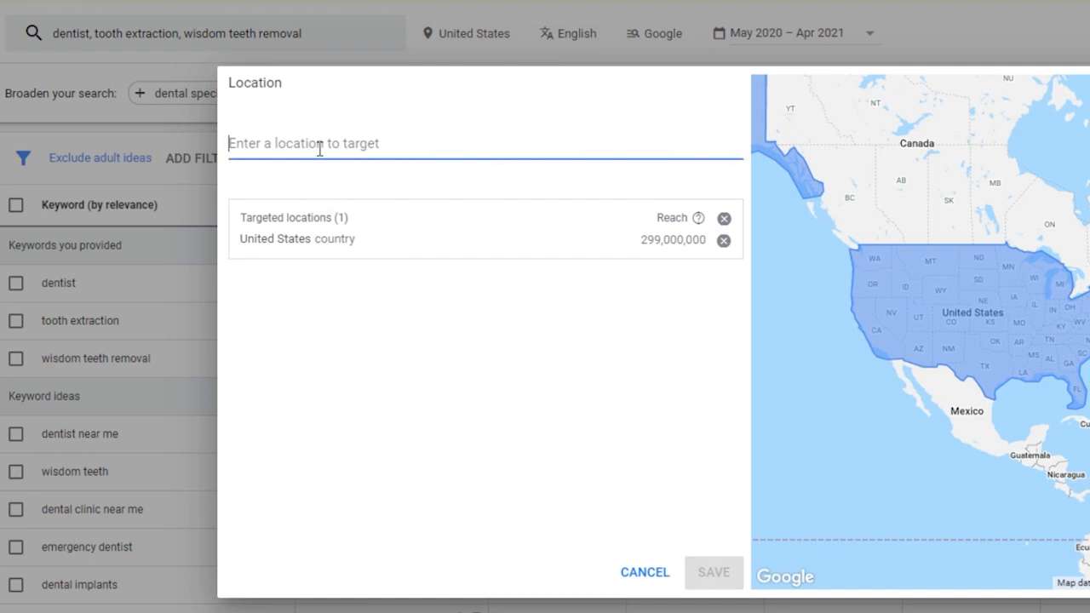
type("oklahoma")
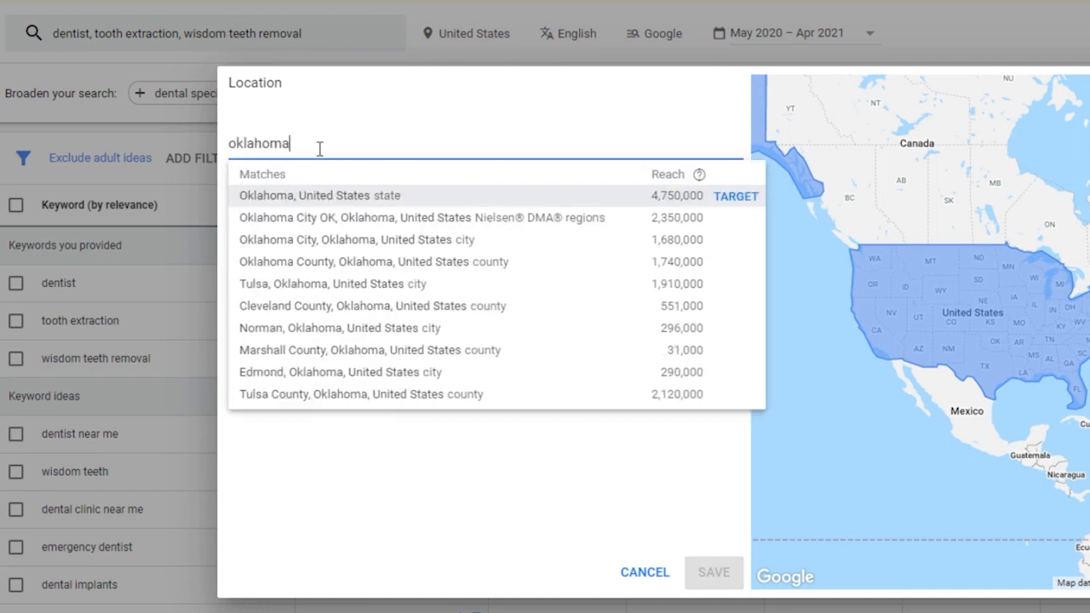
left_click(748, 199)
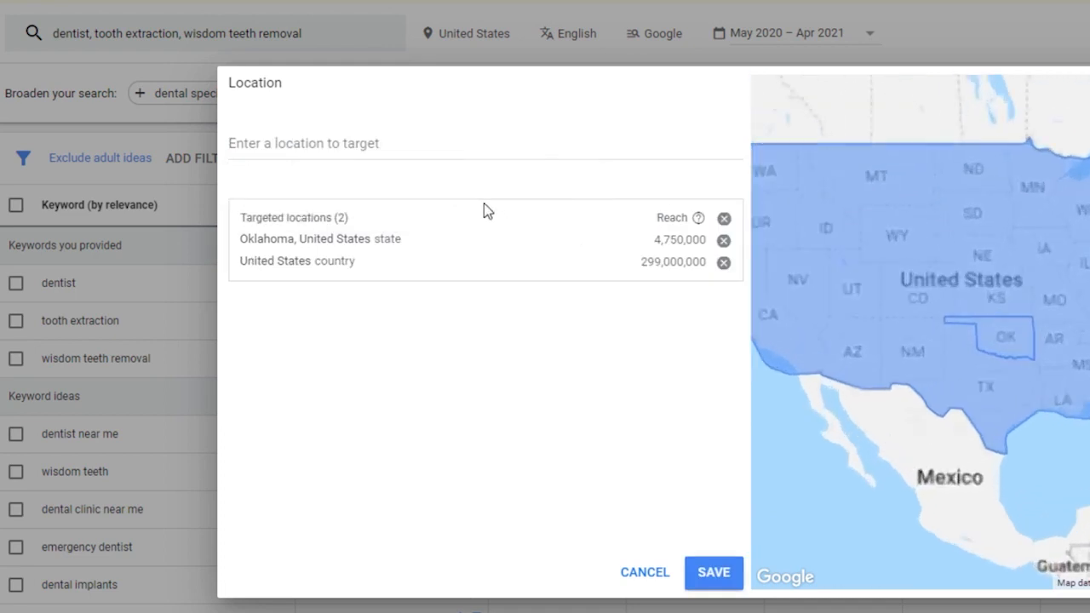
left_click(724, 262)
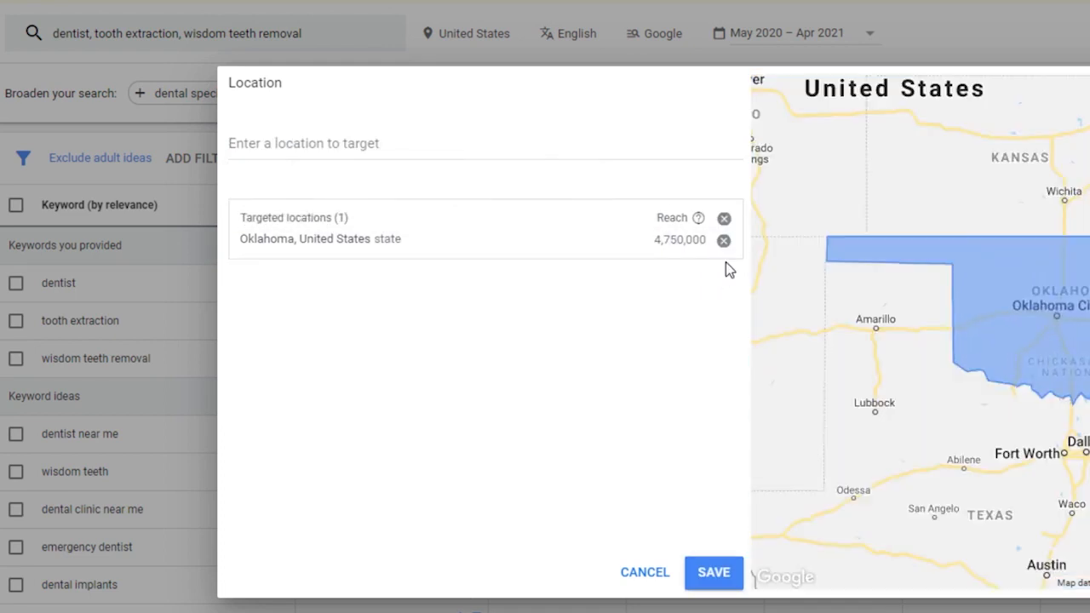
left_click(715, 572)
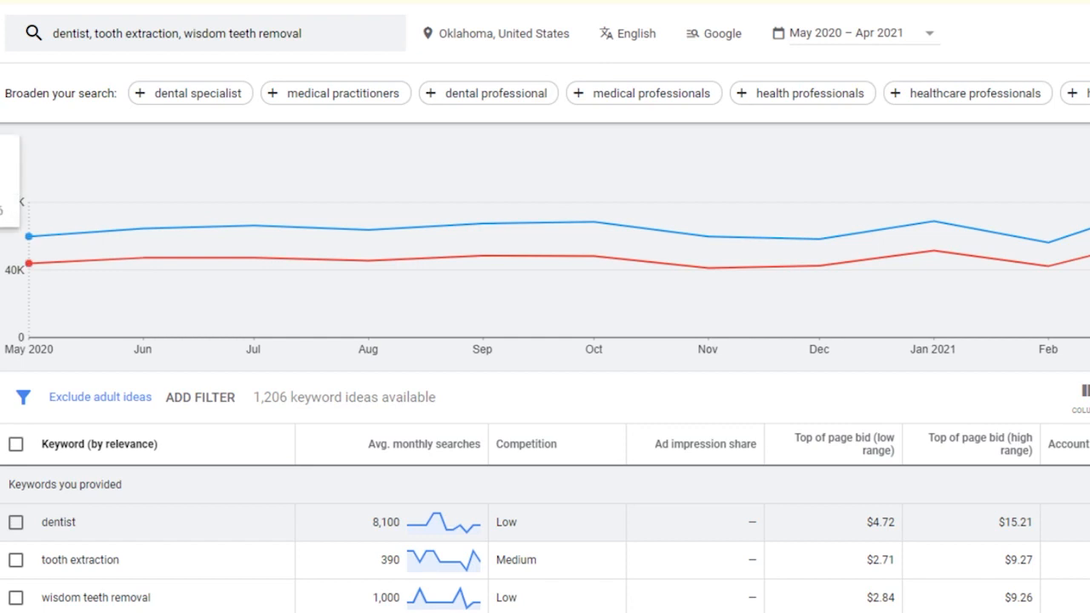
Examine monthly searches, competition and page bid ranges for the provided keywords and ideas, and advance to the second page of results.
scroll(2, 260, "down", 1)
scroll(2, 260, "up", 1)
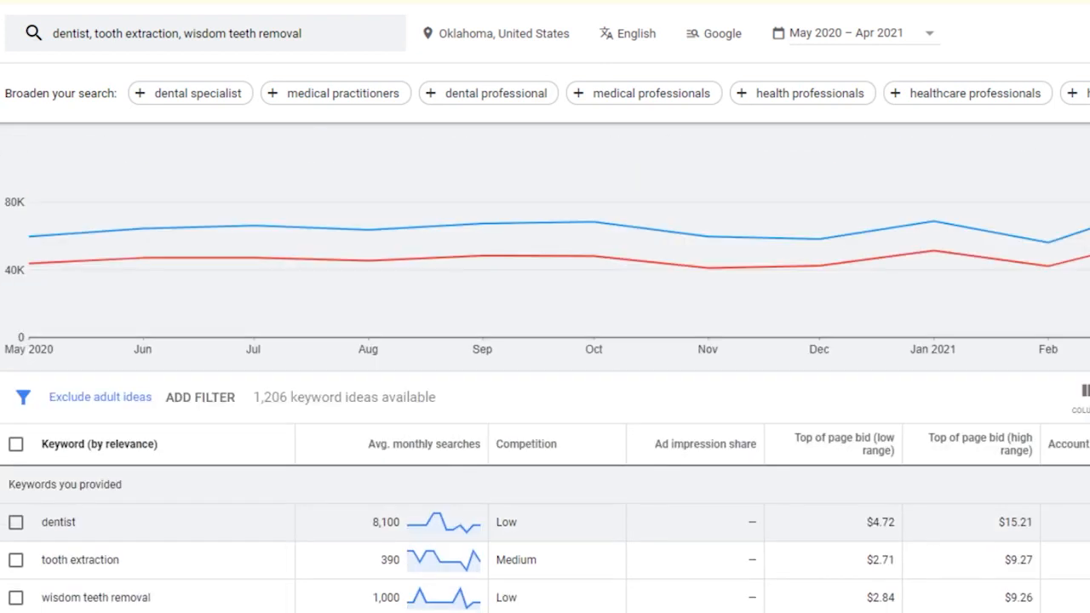
scroll(17, 204, "down", 2)
scroll(34, 207, "up", 2)
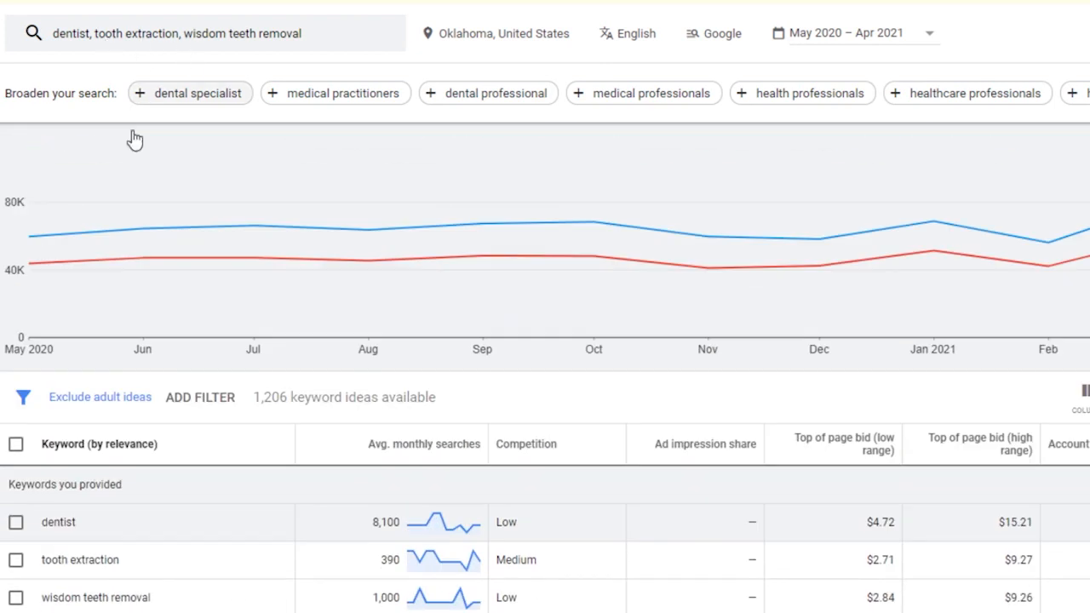
scroll(110, 306, "down", 1)
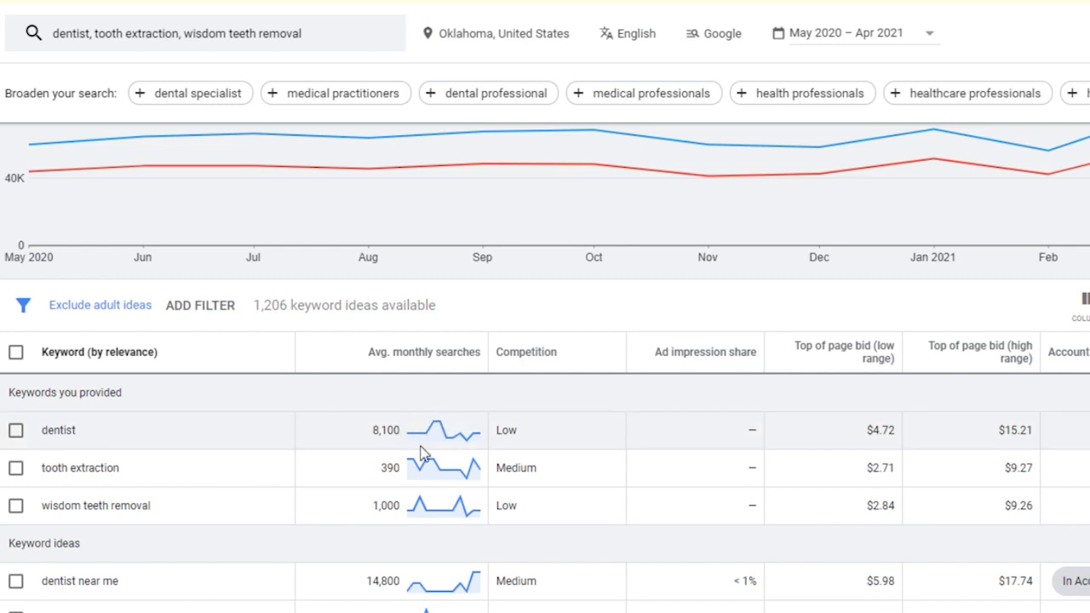
mouse_move(435, 430)
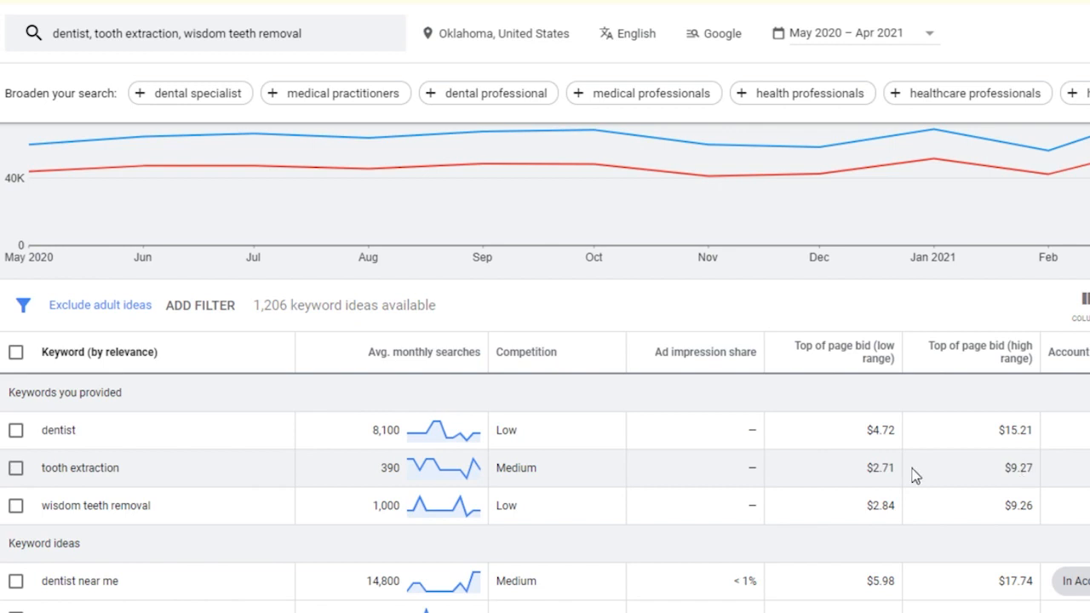
scroll(687, 516, "down", 1)
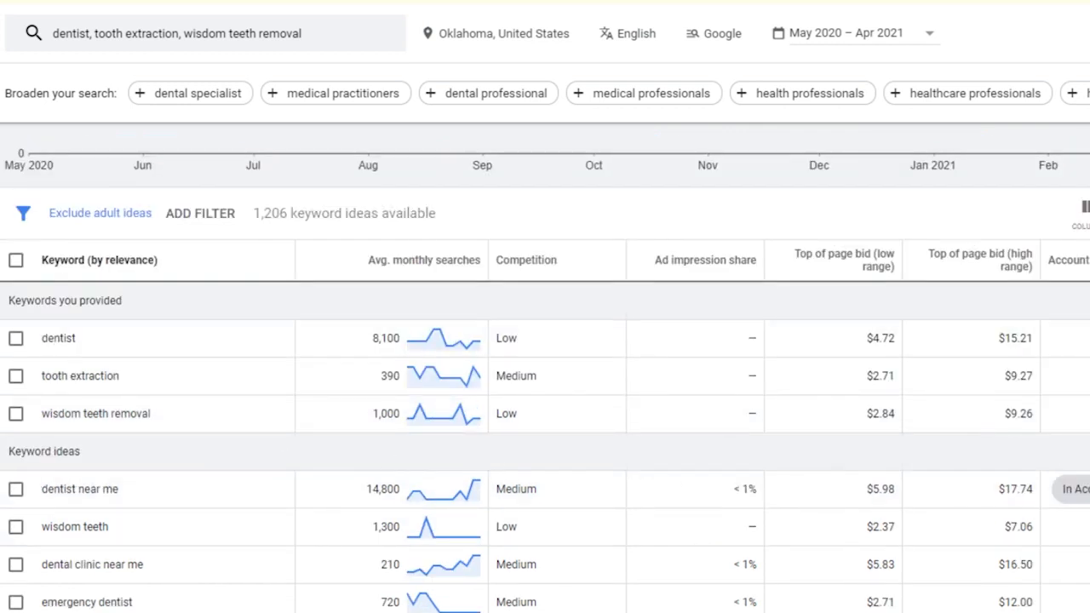
scroll(545, 374, "down", 1)
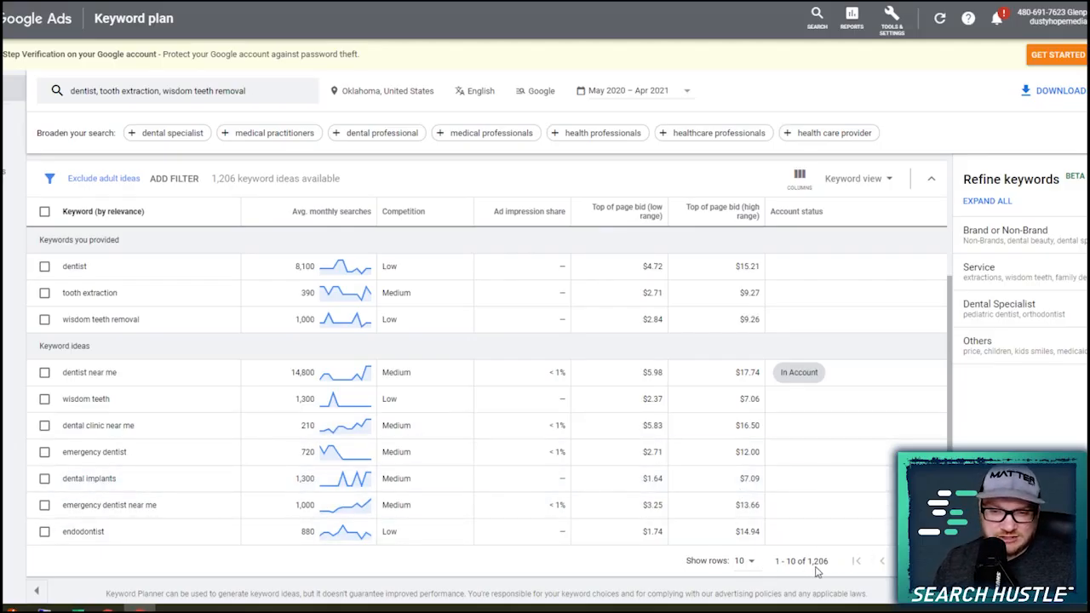
left_click(908, 561)
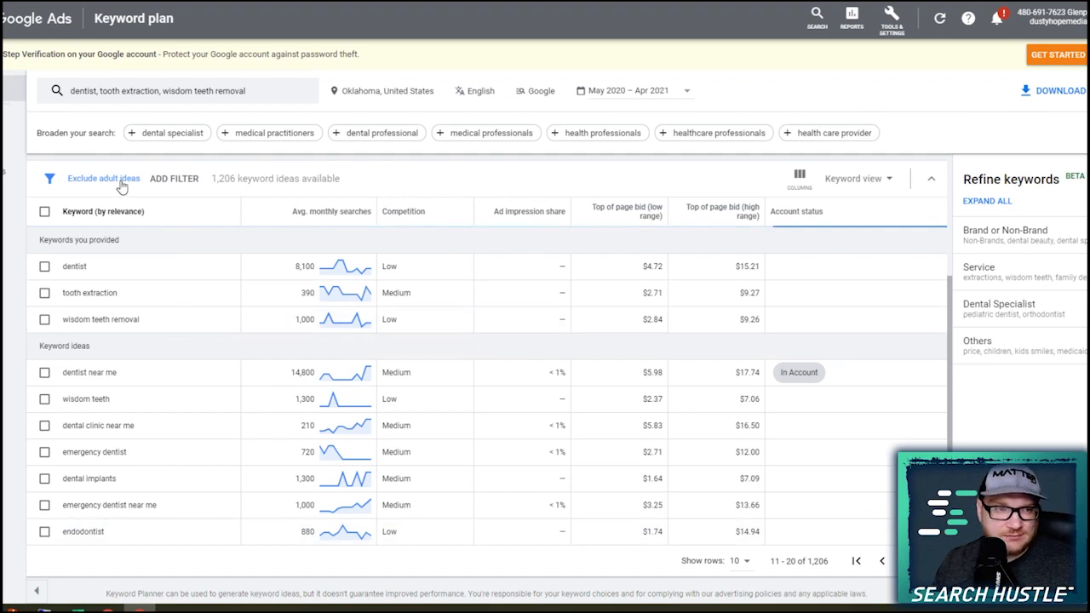
Select the provided keywords "dentist", "tooth extraction" and "wisdom teeth removal" and start creating a new ad group for them.
left_click(44, 266)
left_click(45, 293)
left_click(44, 319)
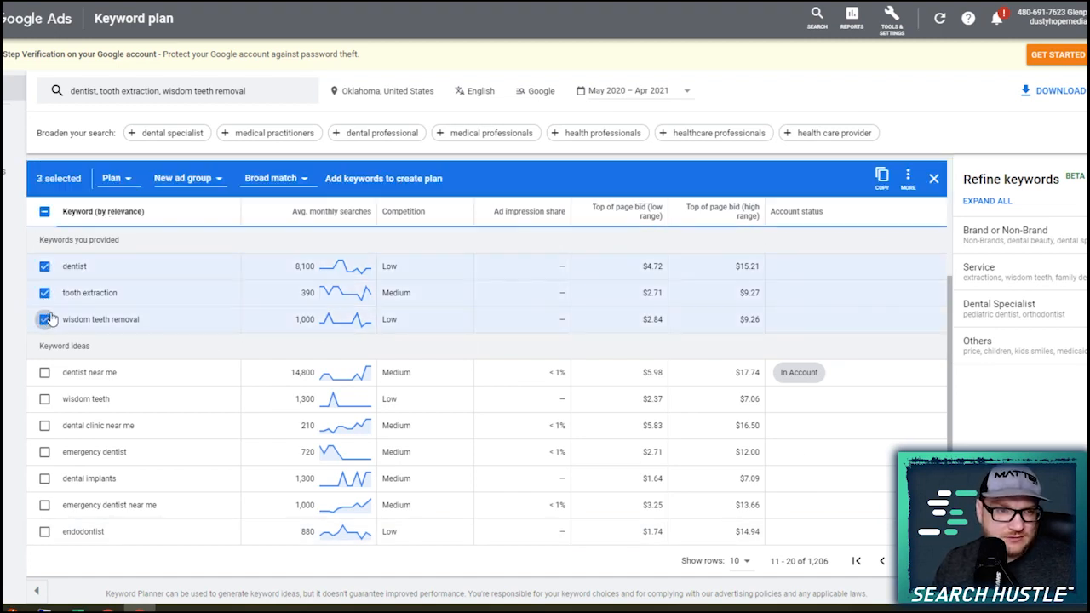
left_click(185, 179)
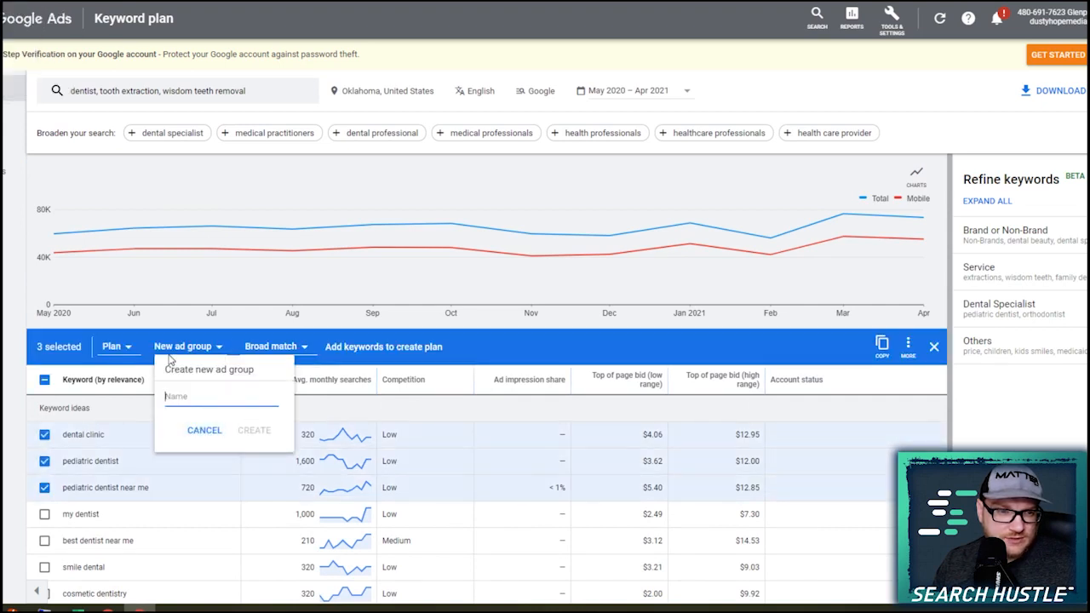
left_click(155, 238)
scroll(317, 380, "down", 2)
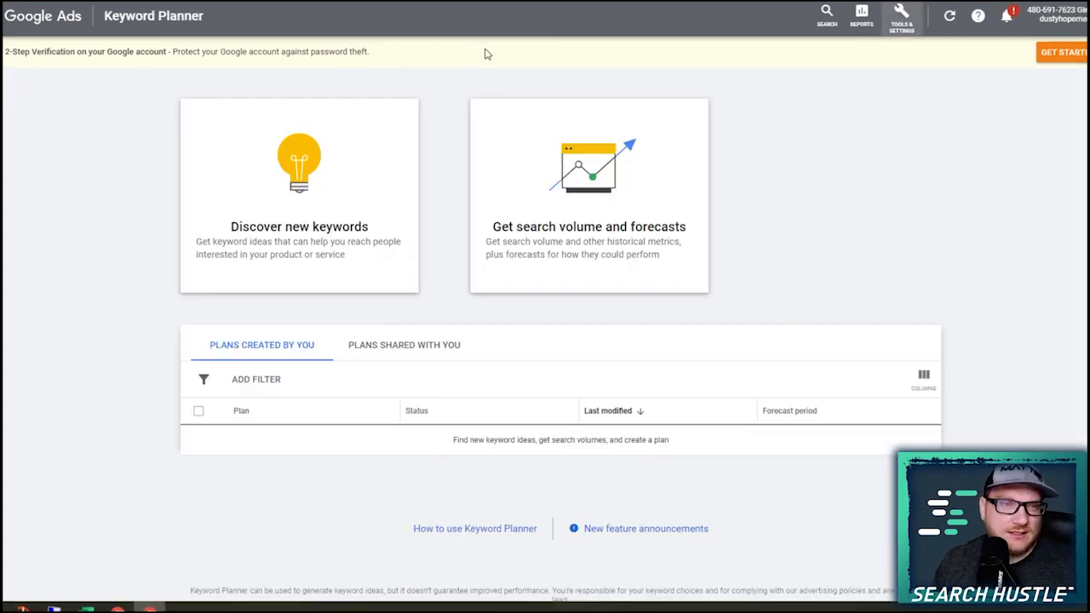
Return to Keyword Planner and open the search volume and forecasts entry form.
left_click(901, 15)
left_click(428, 95)
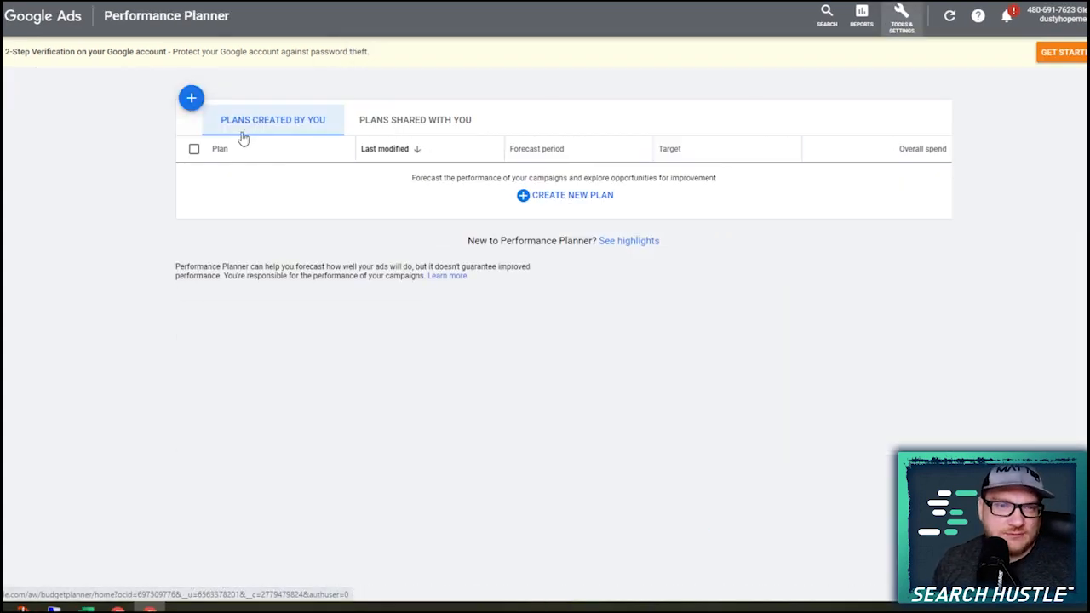
left_click(901, 15)
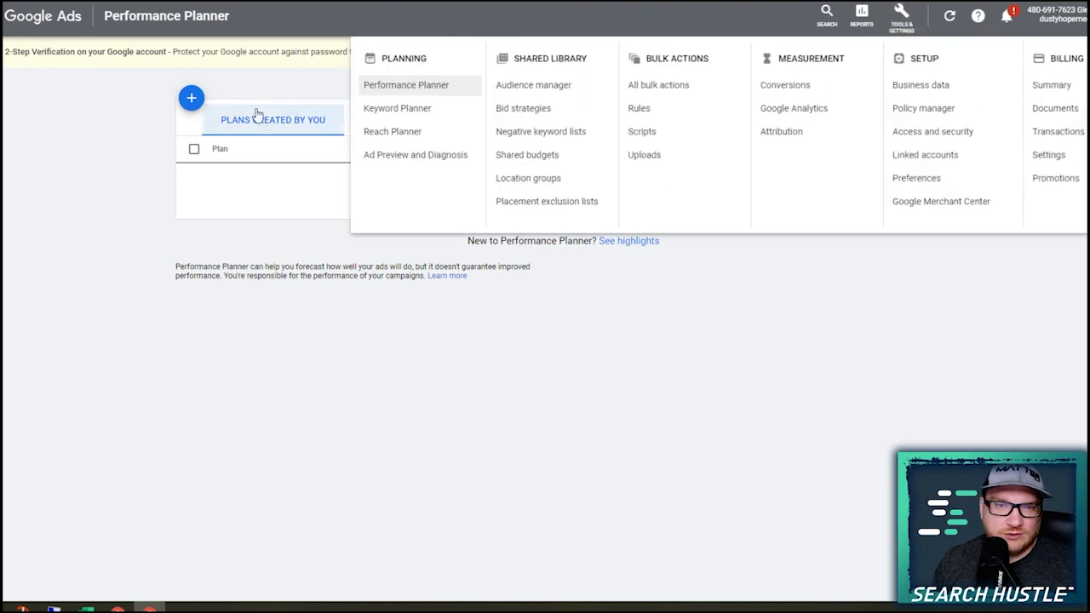
left_click(394, 110)
left_click(559, 149)
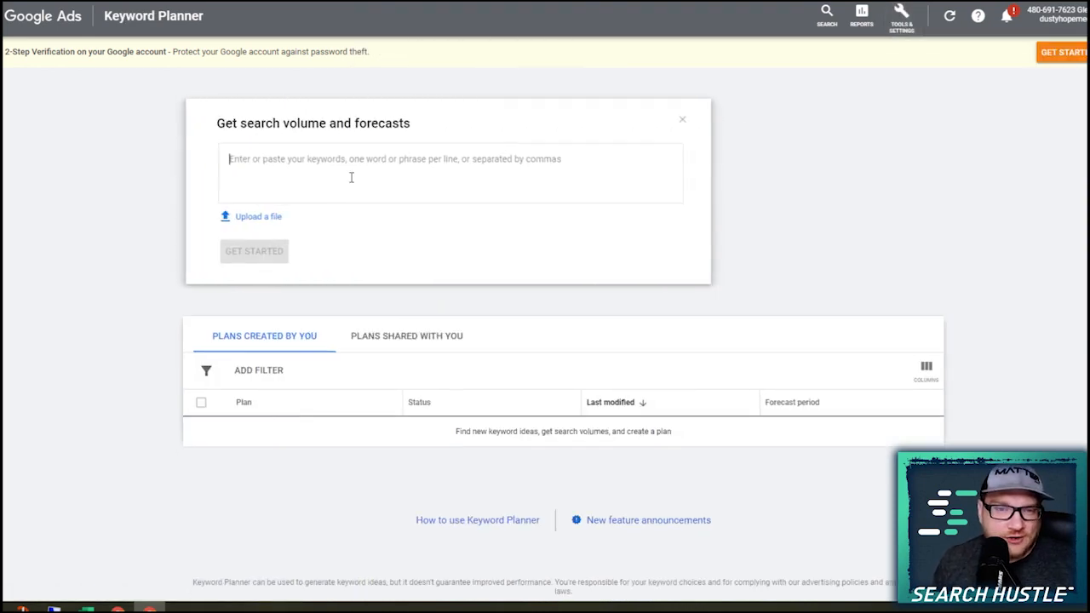
Get search volume and forecasts for the keywords "dentist", "dentist near me" and "dental impants", one per line.
type("d")
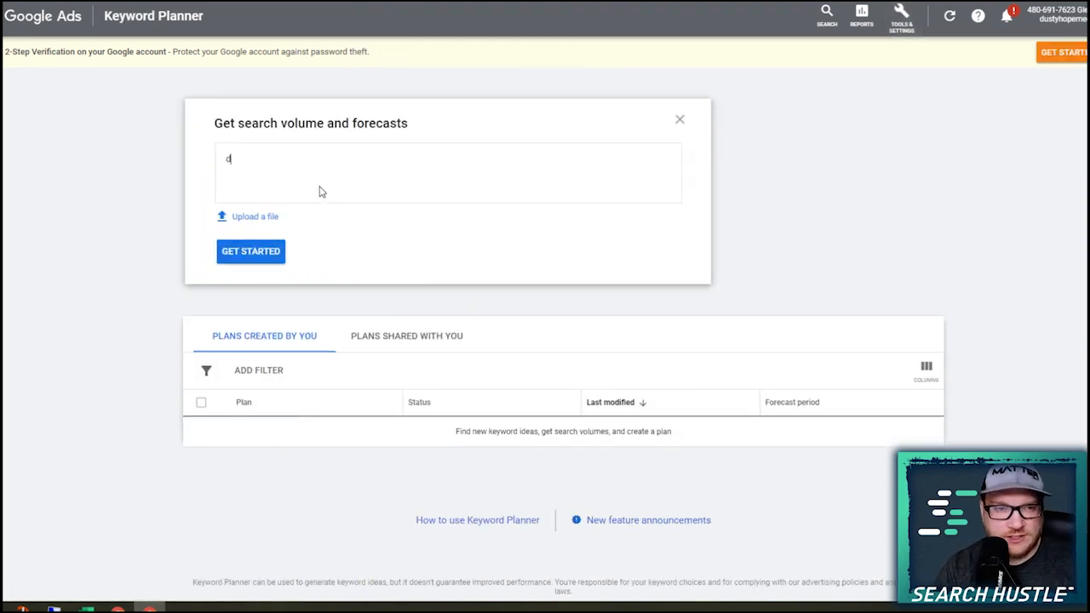
type("entist")
key("Return")
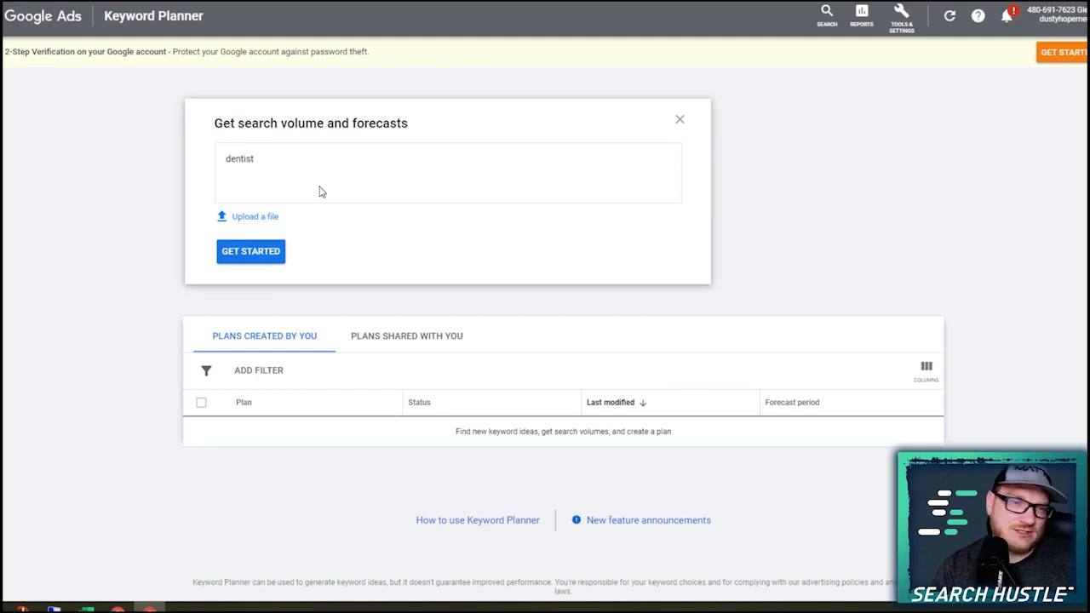
type("dentist nea")
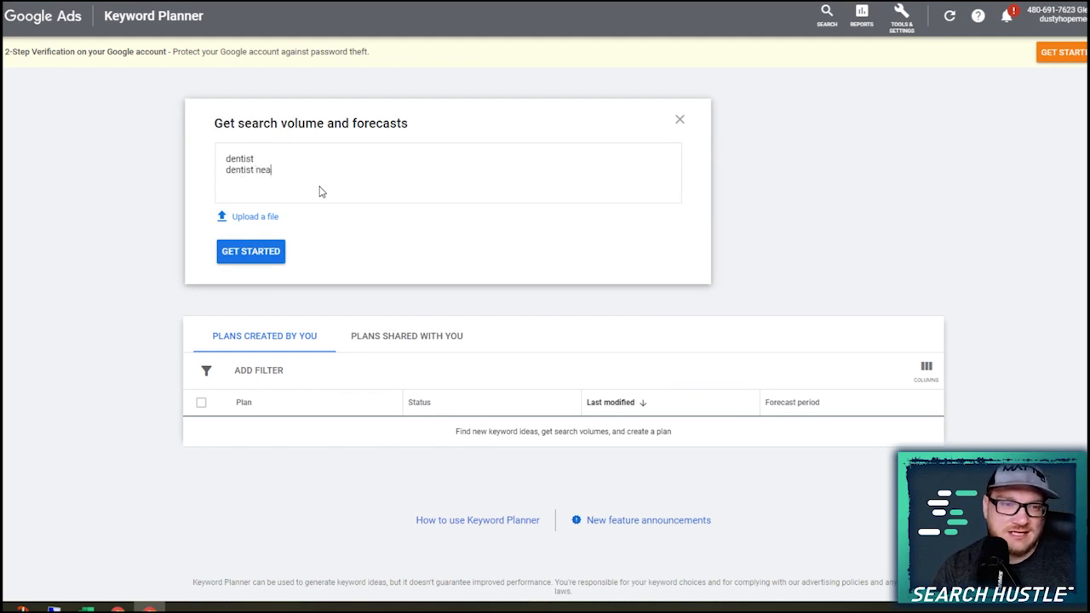
type("r me")
key("Return")
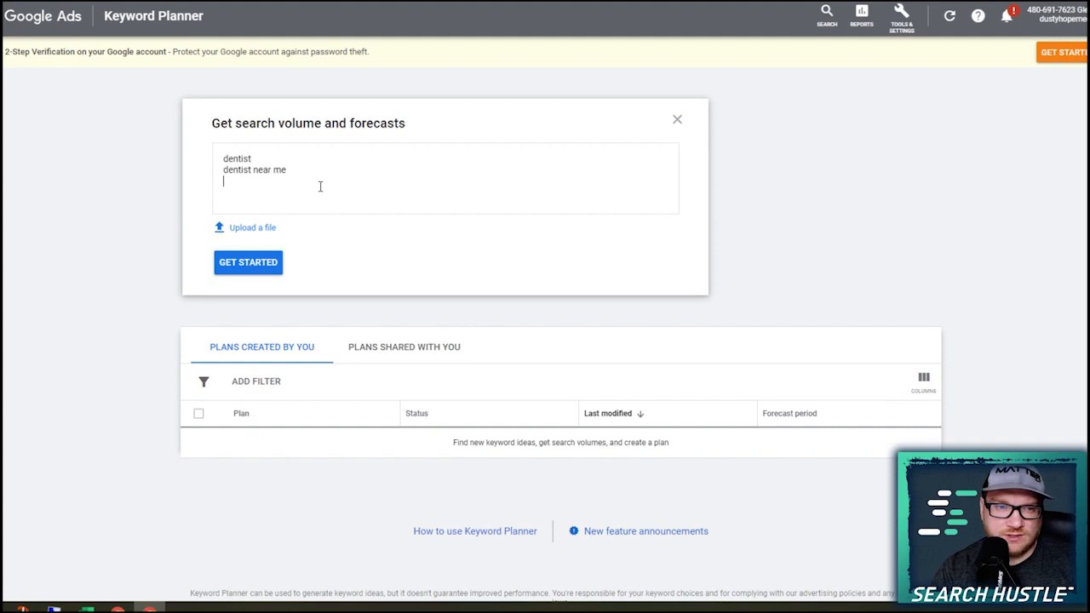
type("dental implants")
left_click(250, 261)
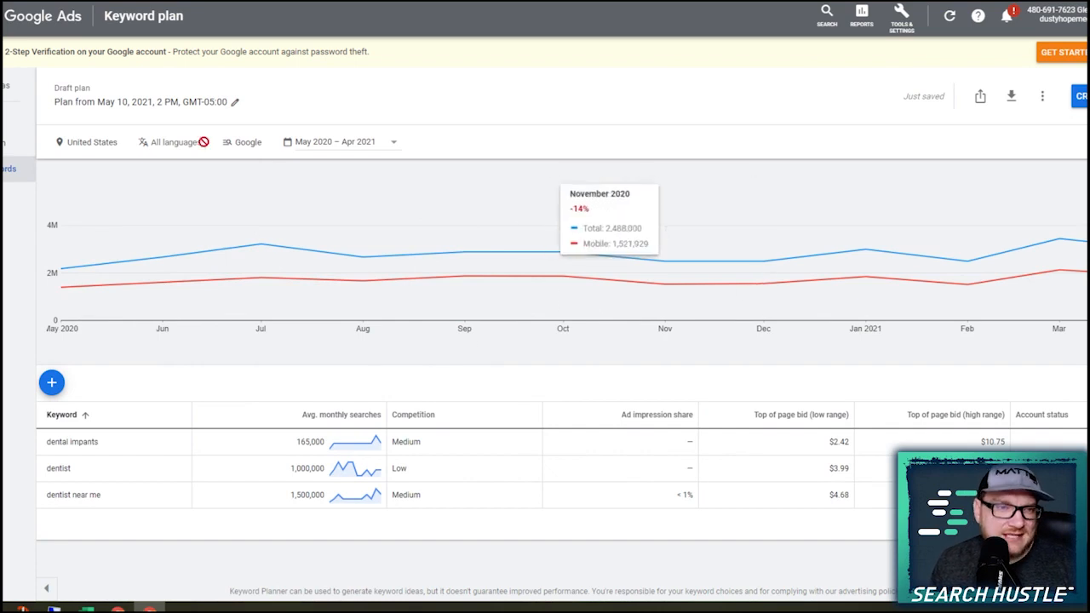
Change the draft plan's targeted location to the state of Oklahoma, removing the United States country target, and save.
left_click(89, 142)
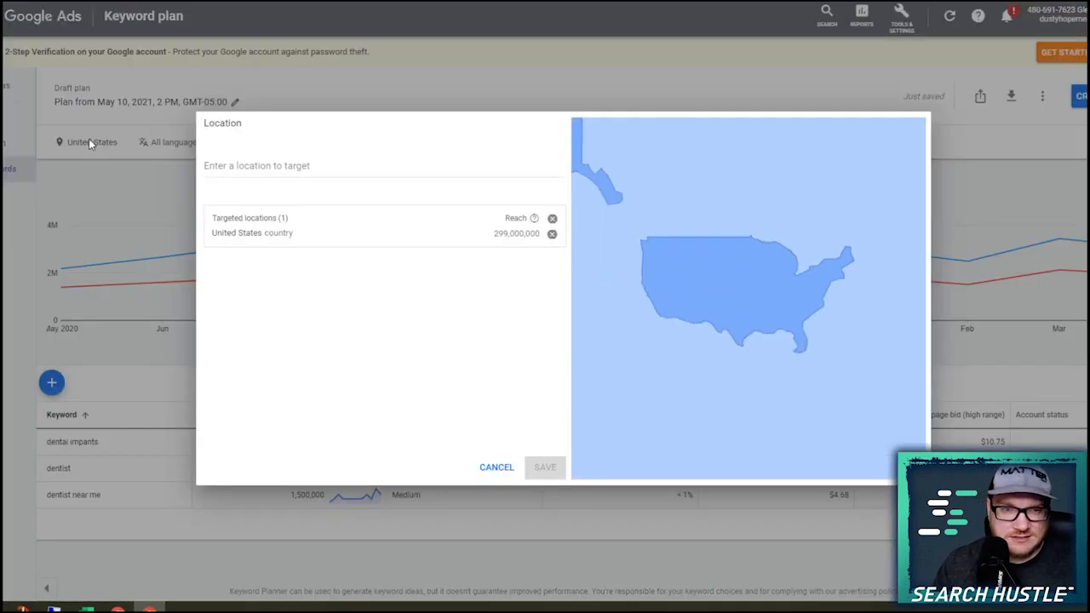
left_click(313, 168)
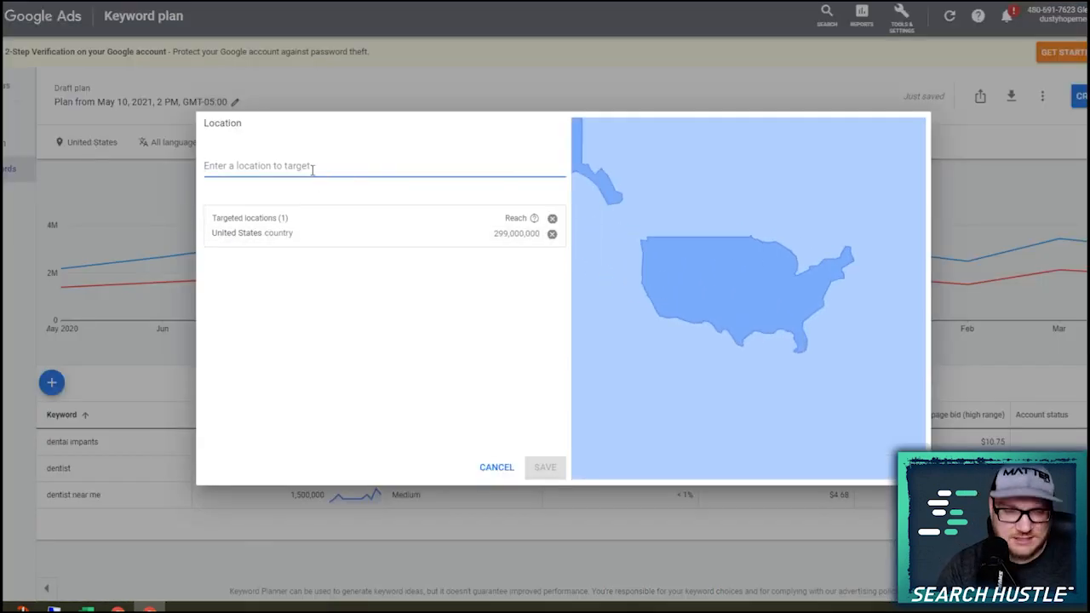
type("oklh")
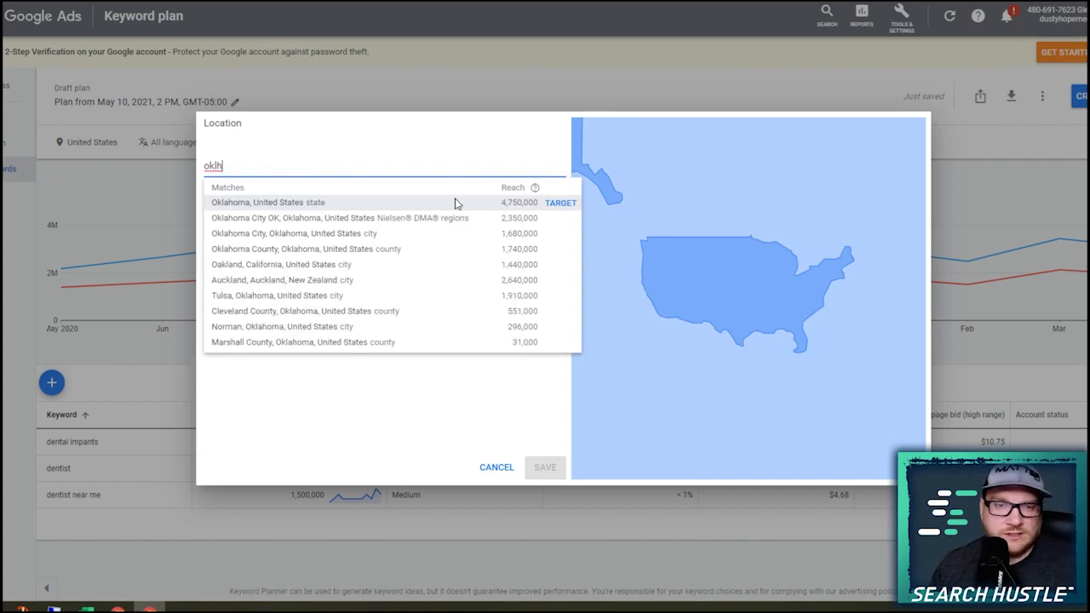
left_click(562, 204)
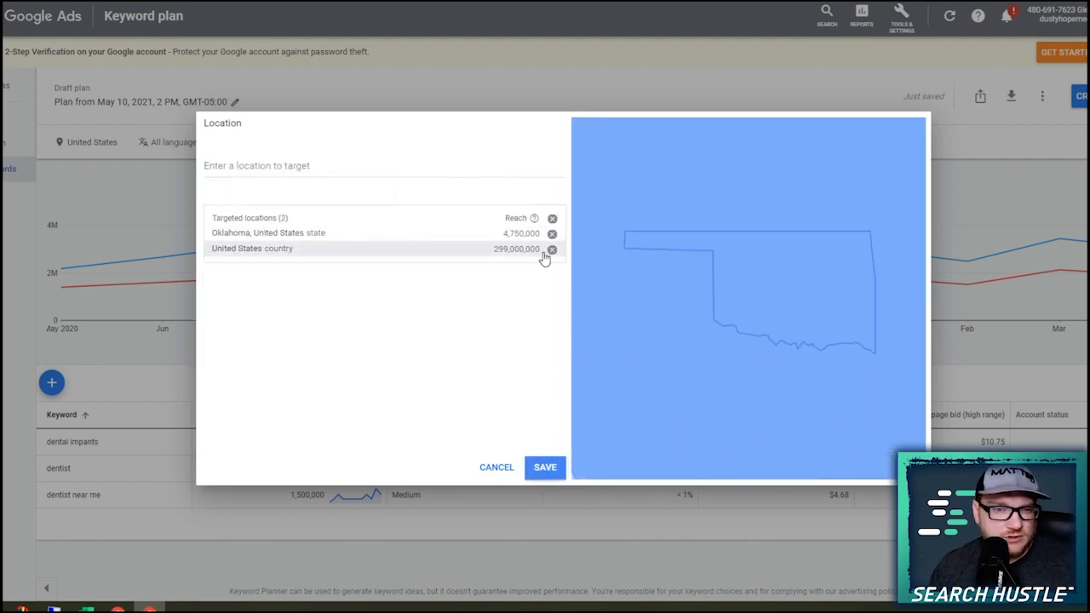
left_click(552, 250)
left_click(549, 466)
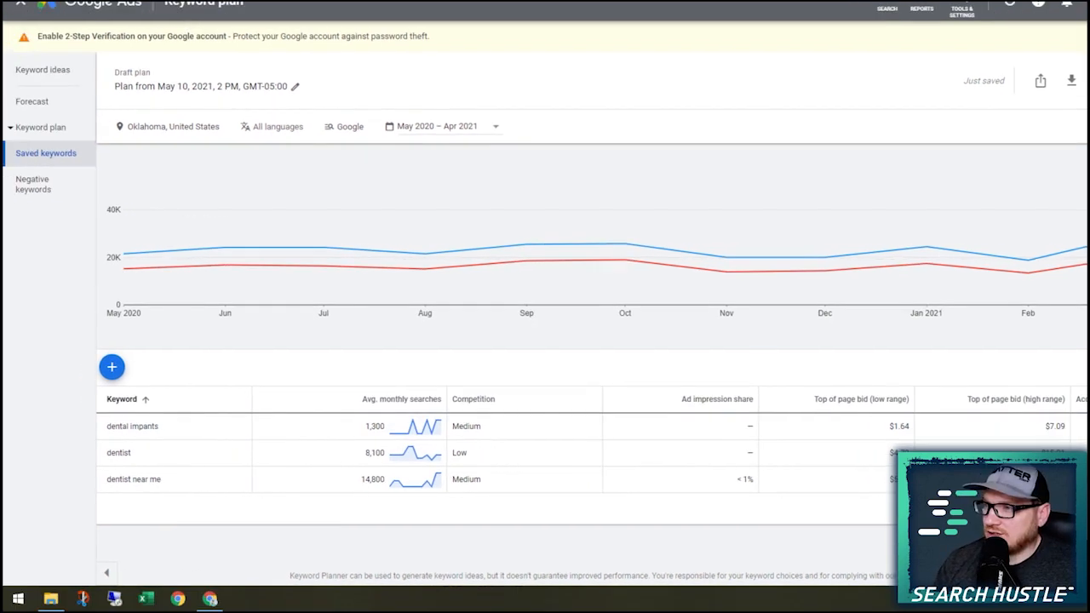
Open the plan's forecast and examine its clicks, impressions, cost, CTR and average CPC, overall and for each keyword.
left_click(34, 102)
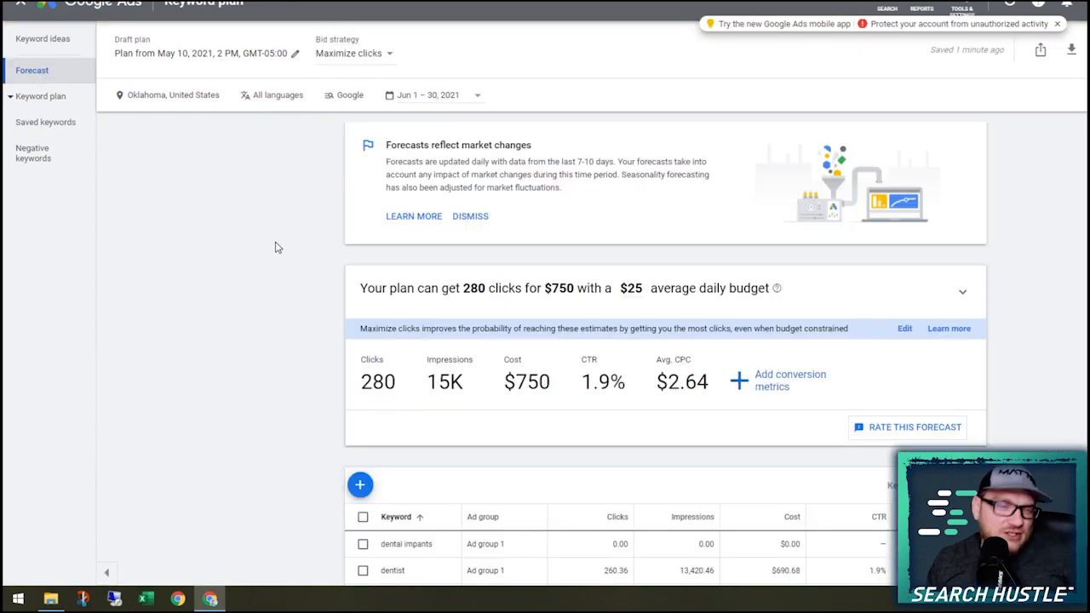
scroll(298, 244, "down", 2)
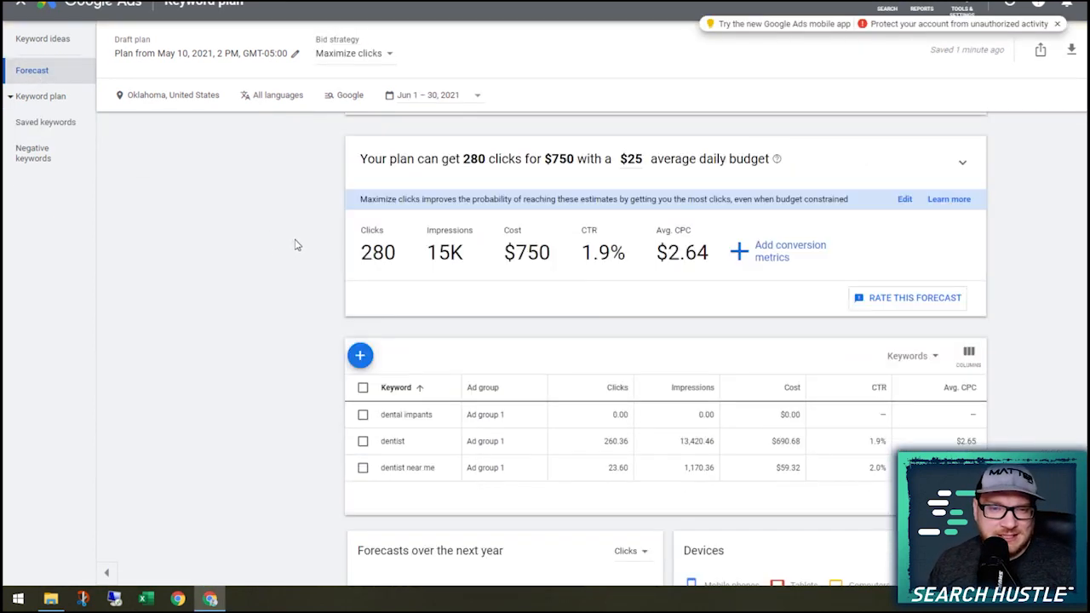
scroll(309, 253, "up", 2)
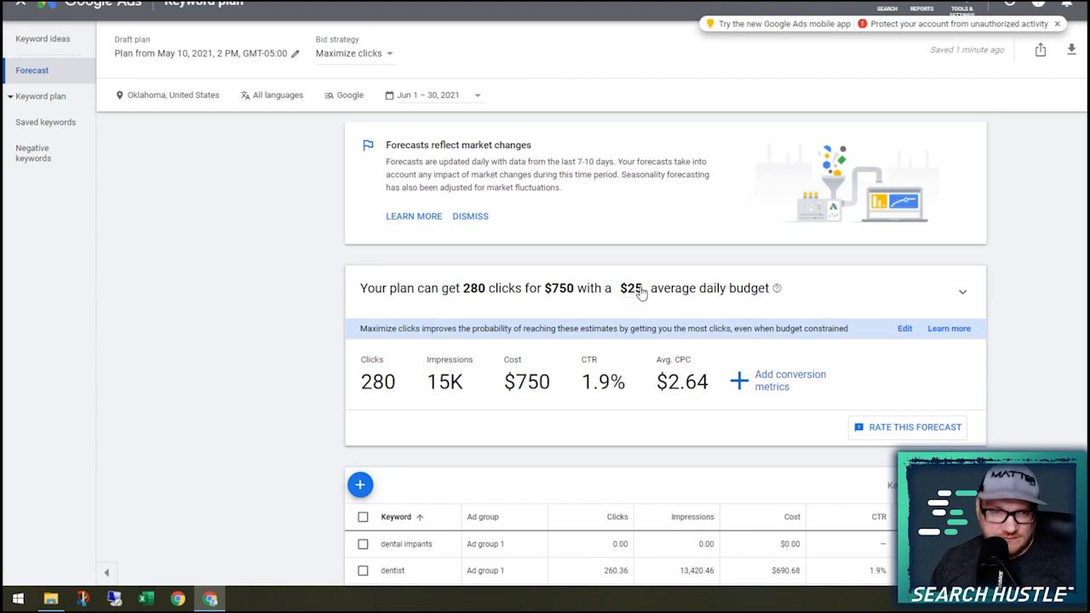
scroll(631, 319, "down", 2)
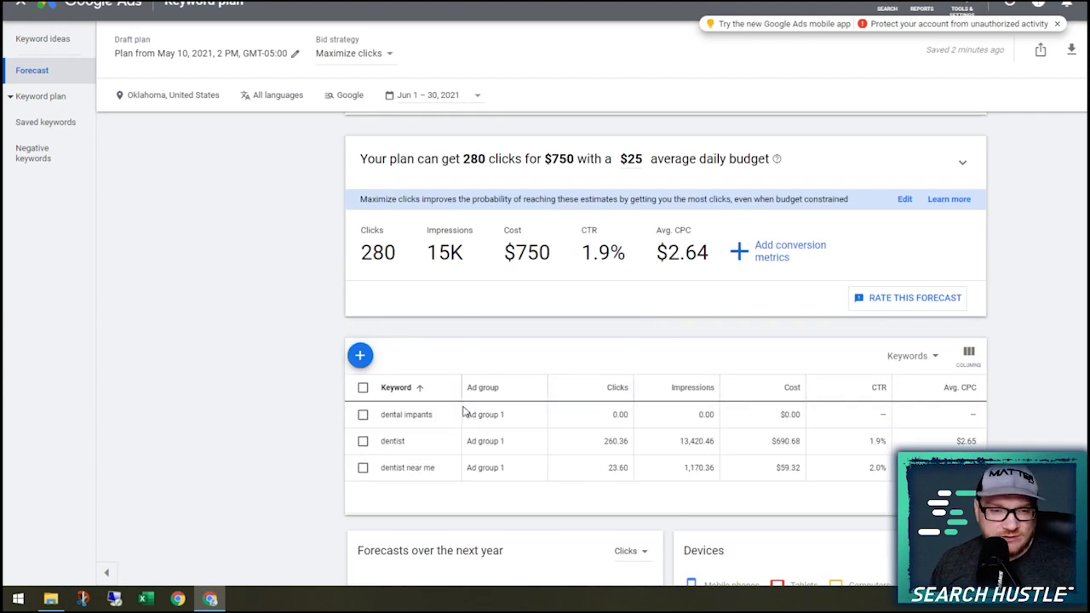
scroll(460, 409, "down", 1)
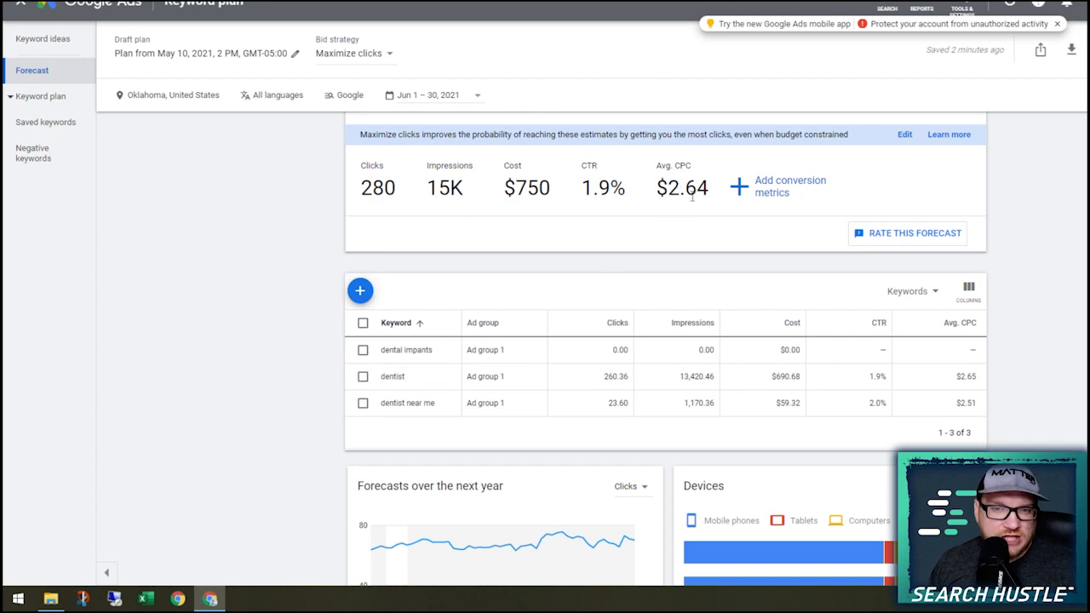
scroll(691, 252, "up", 2)
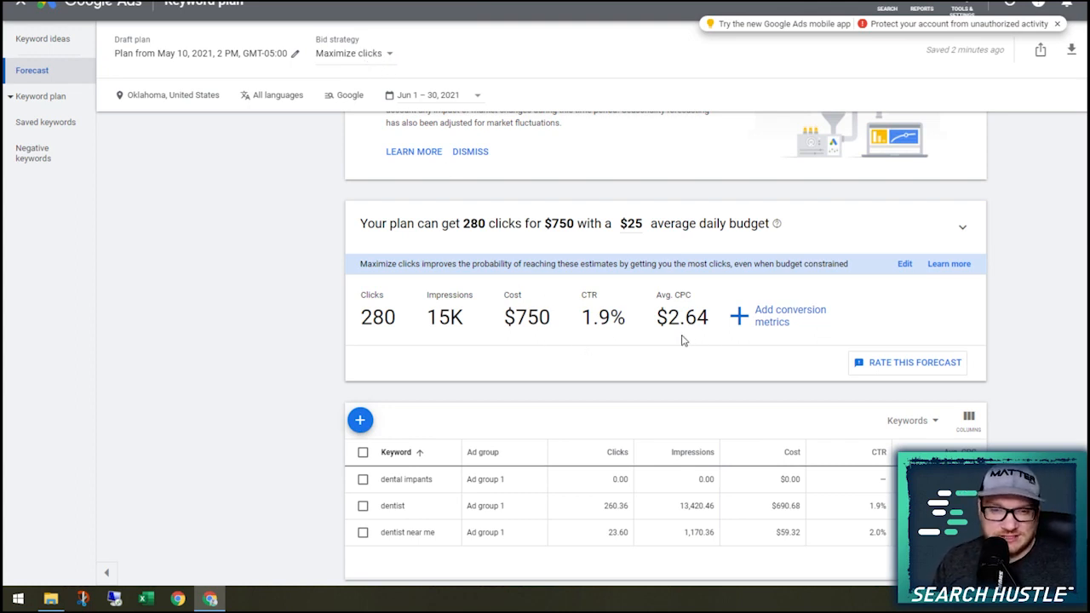
scroll(681, 341, "down", 2)
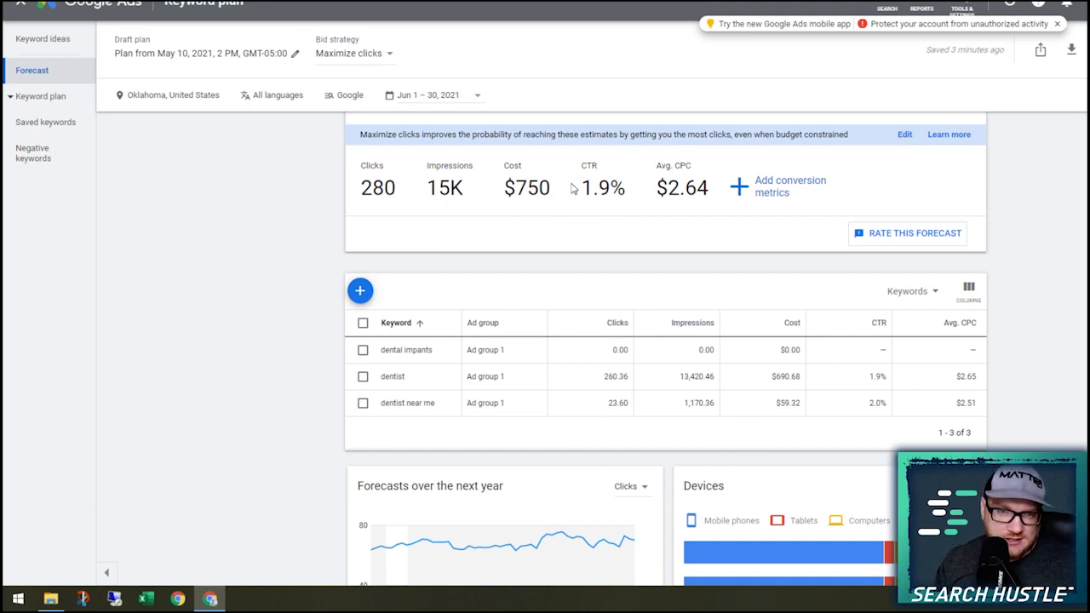
scroll(609, 256, "up", 2)
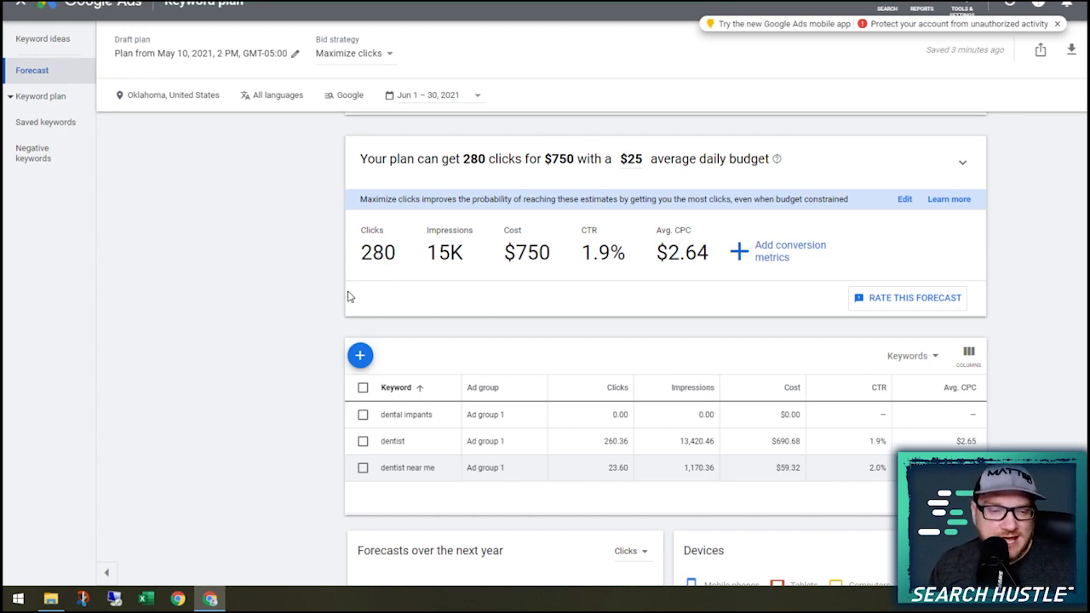
scroll(347, 292, "down", 4)
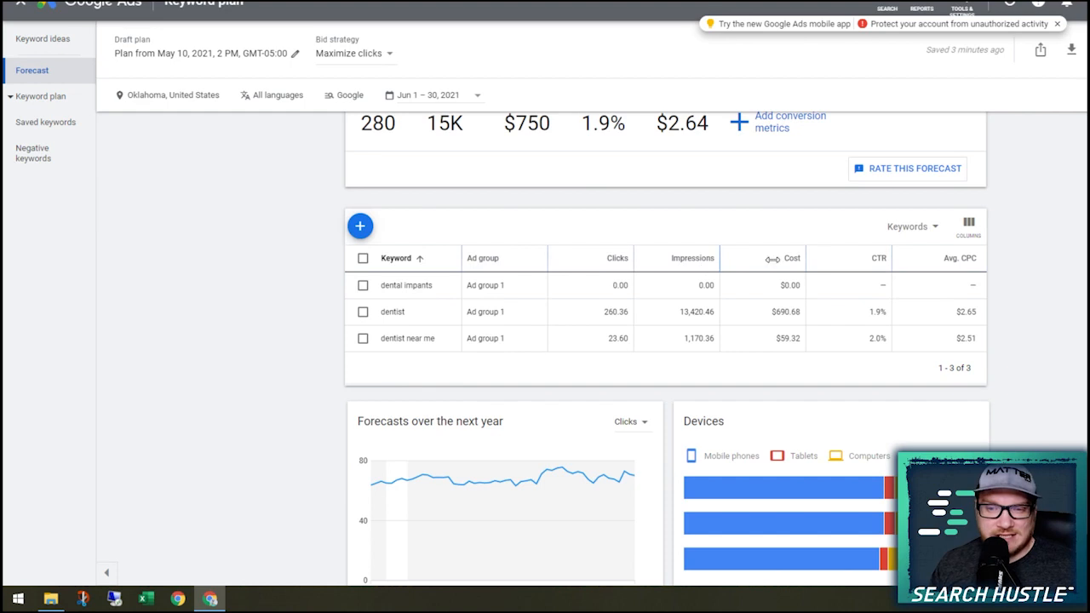
scroll(954, 357, "up", 1)
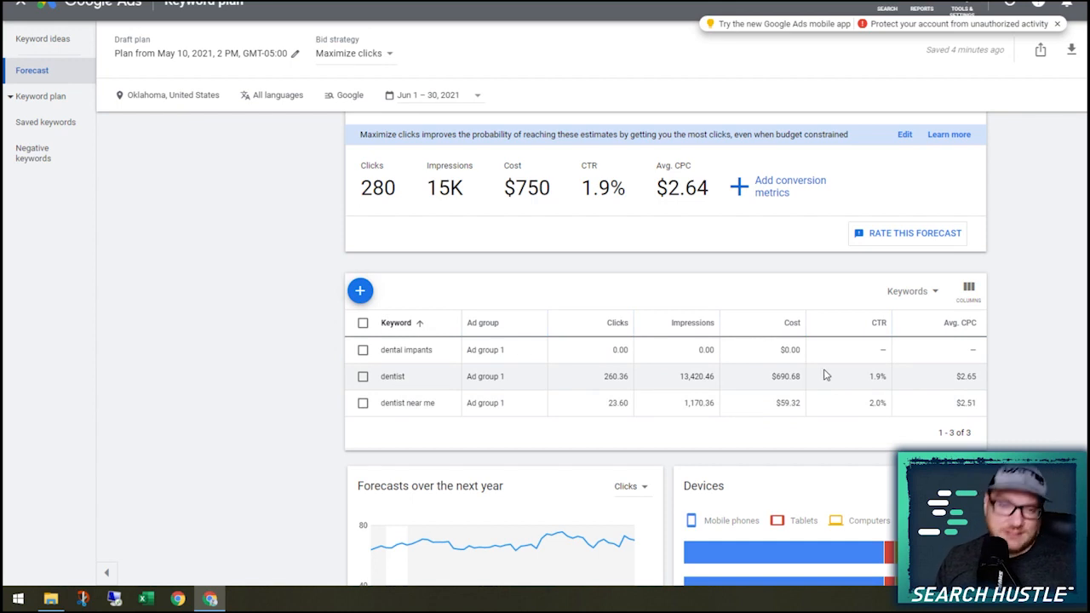
scroll(563, 246, "up", 1)
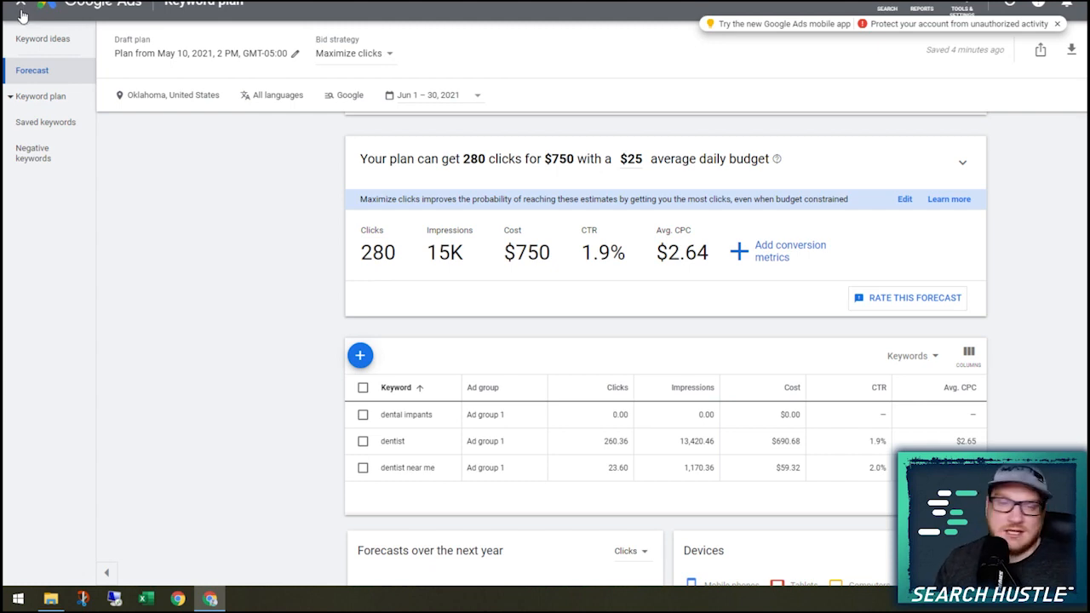
Leave the draft plan and discover new keyword ideas for "dentist" in Keyword Planner.
left_click(51, 39)
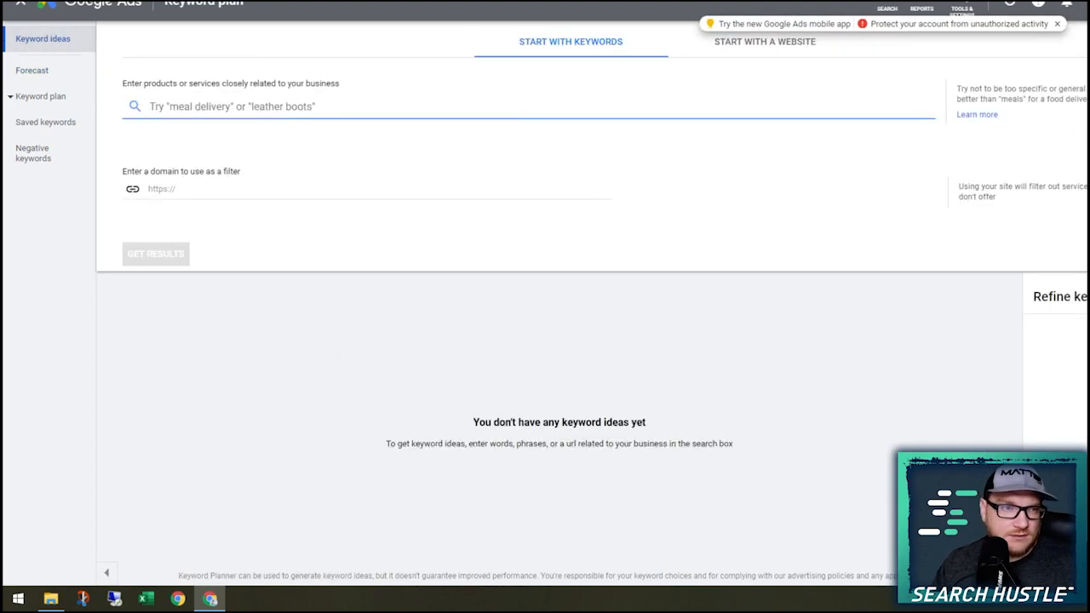
left_click(20, 4)
left_click(962, 8)
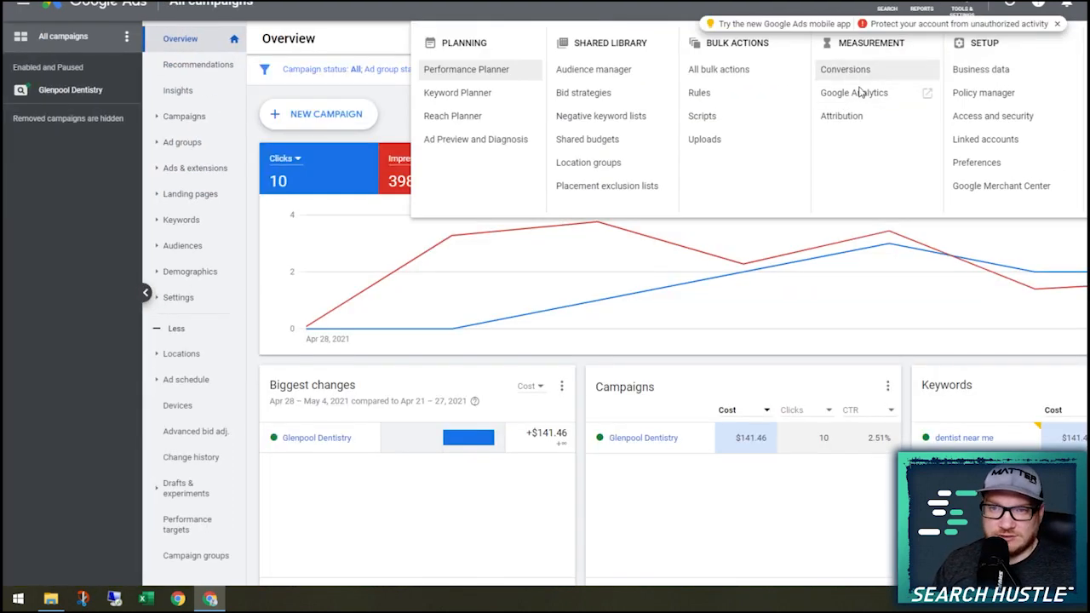
left_click(458, 94)
left_click(415, 181)
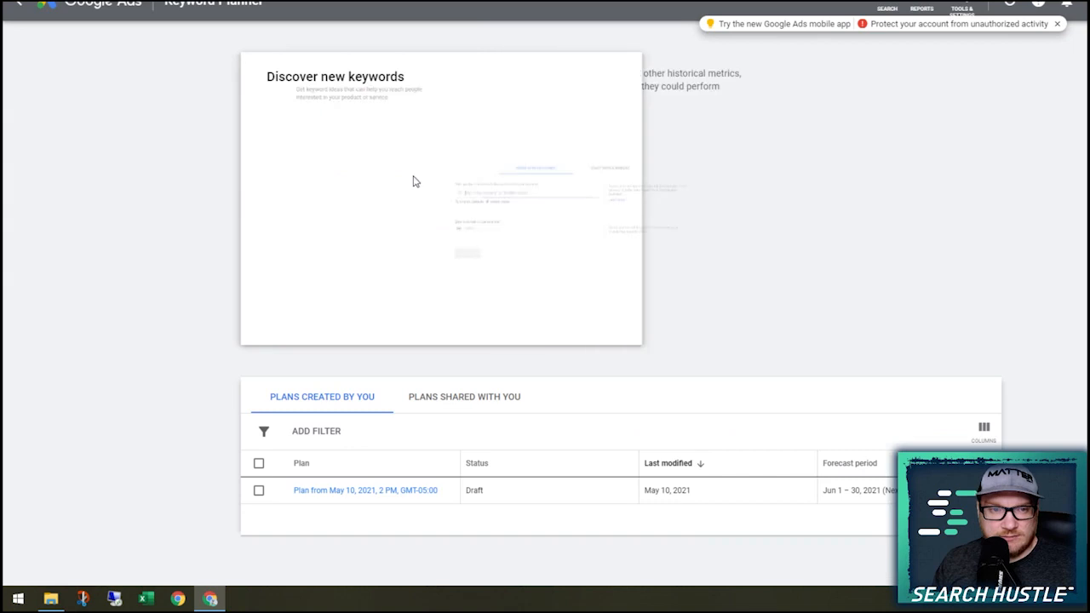
type("dentist")
key("Return")
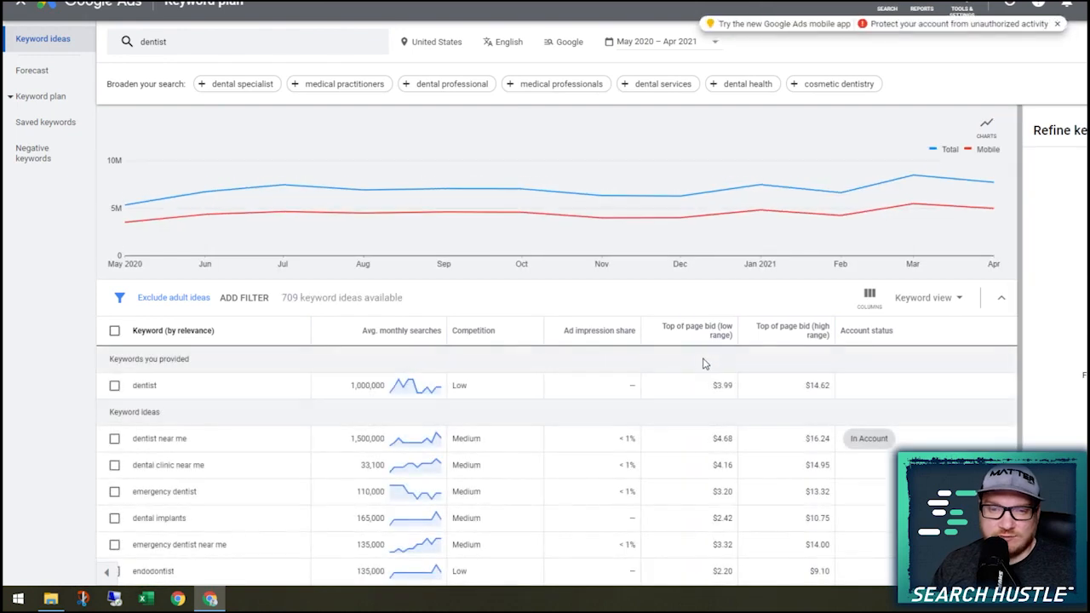
Sort the keyword ideas by low-range top of page bid, highest first, and highlight "invisalign" in "invisalign dentist near me".
scroll(719, 374, "down", 1)
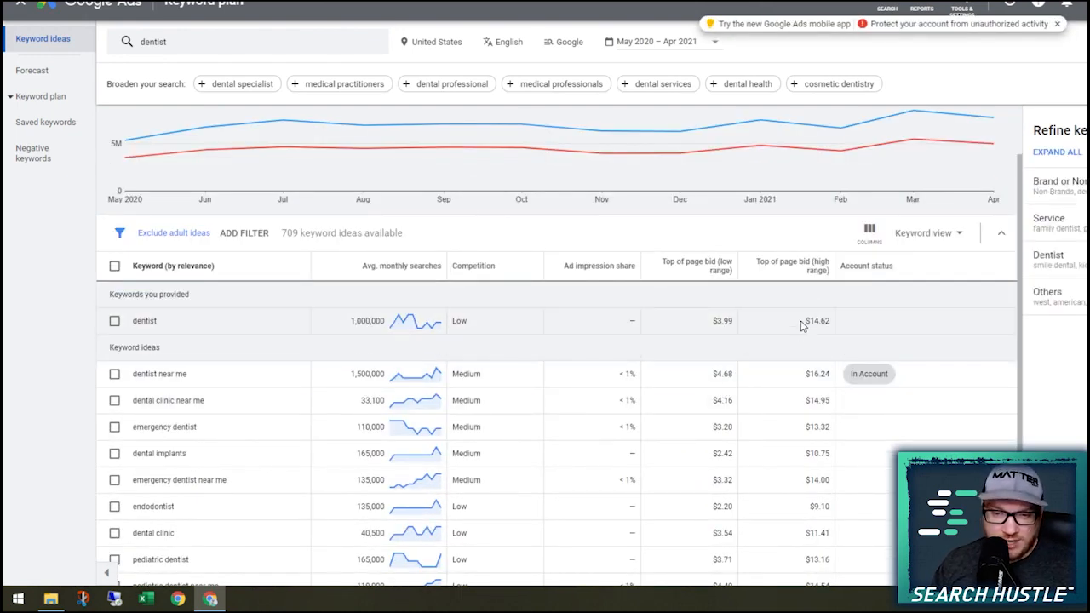
scroll(803, 320, "down", 1)
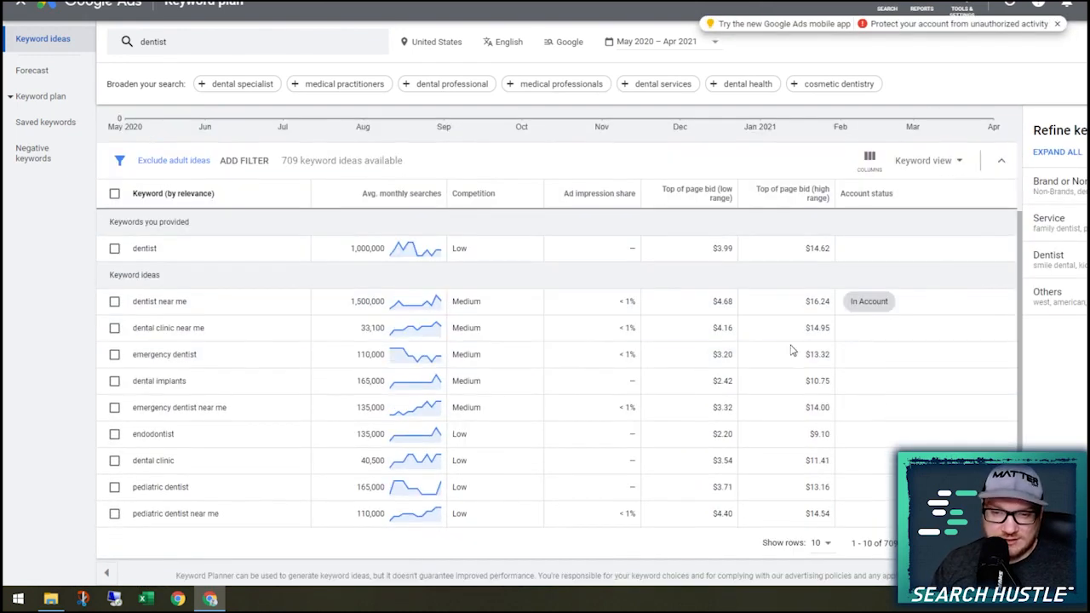
left_click(722, 194)
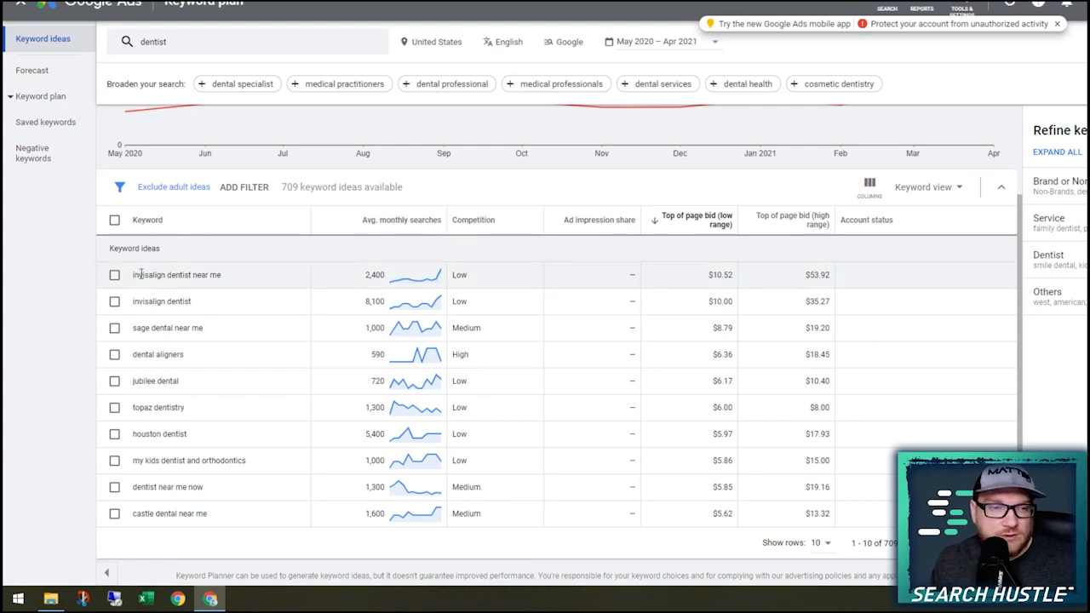
left_click_drag(165, 274, 132, 274)
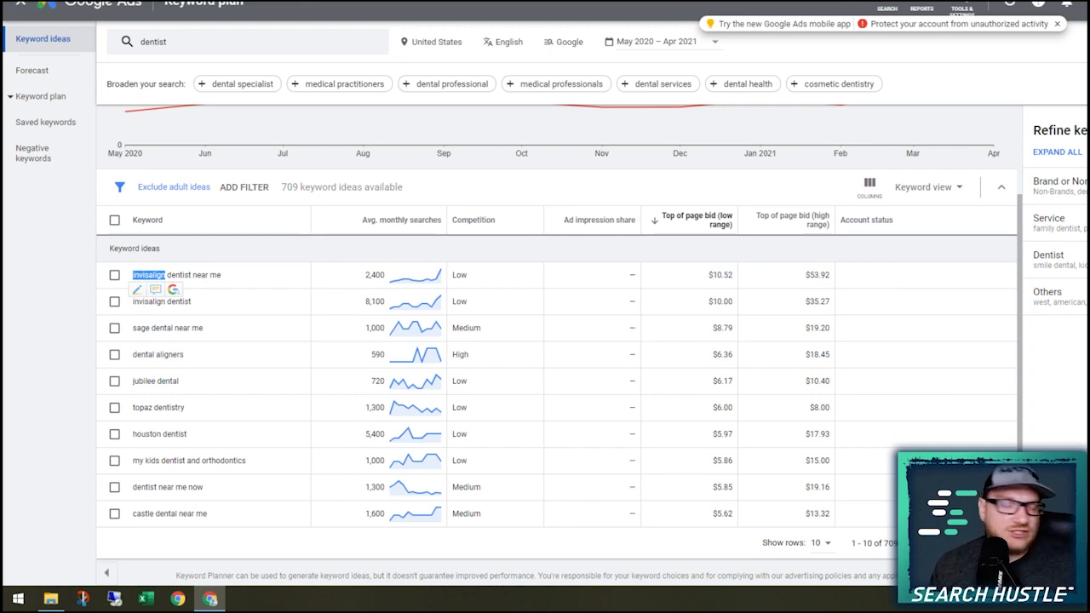
Return to the Google Ads account overview and examine the search terms that triggered the Glenpool Dentistry ads.
left_click(91, 10)
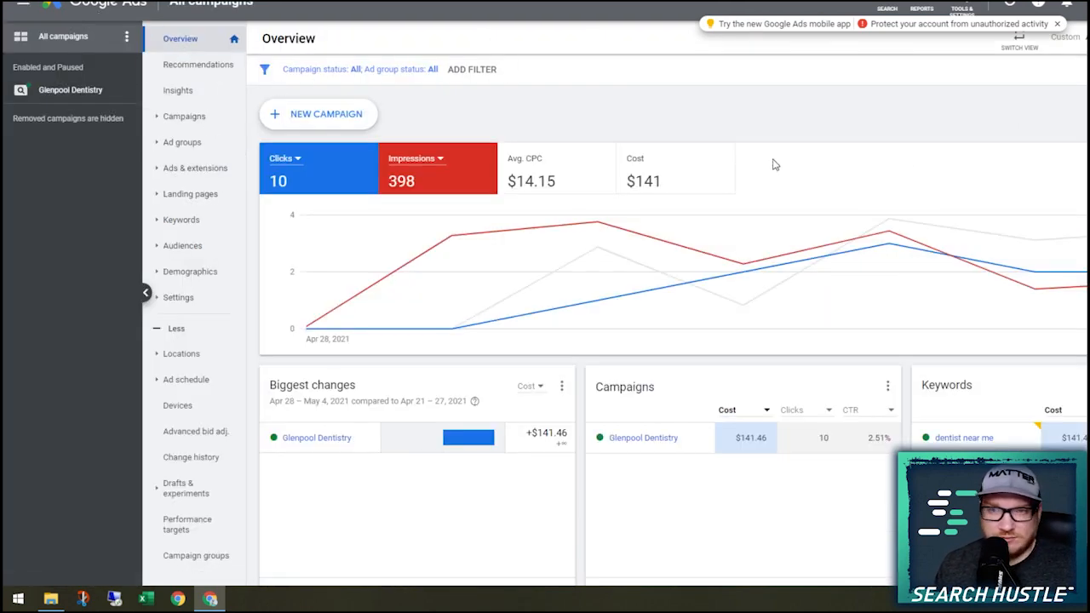
scroll(328, 417, "down", 4)
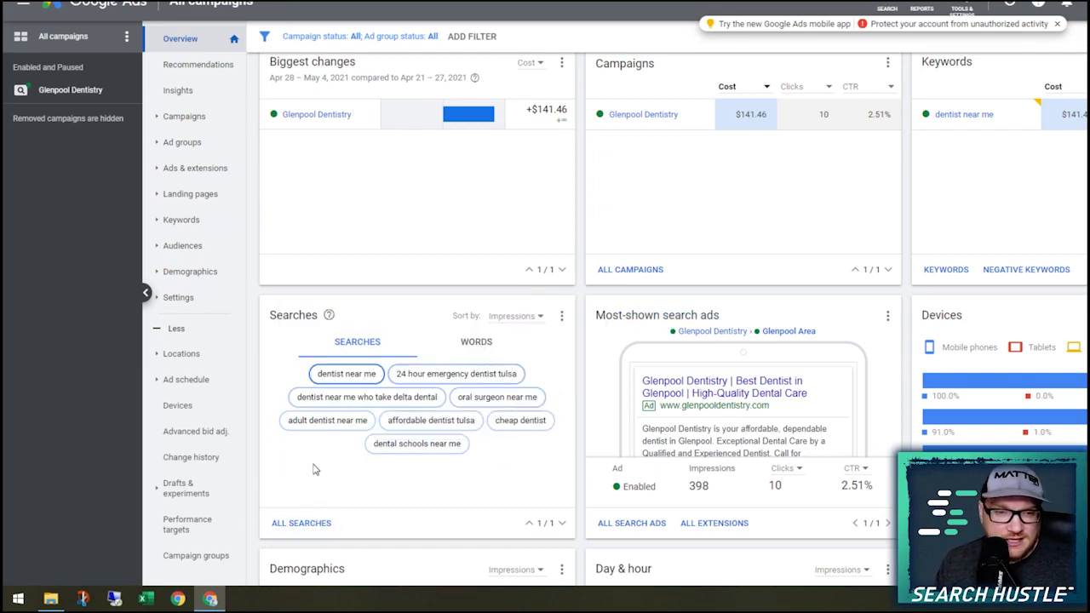
mouse_move(396, 460)
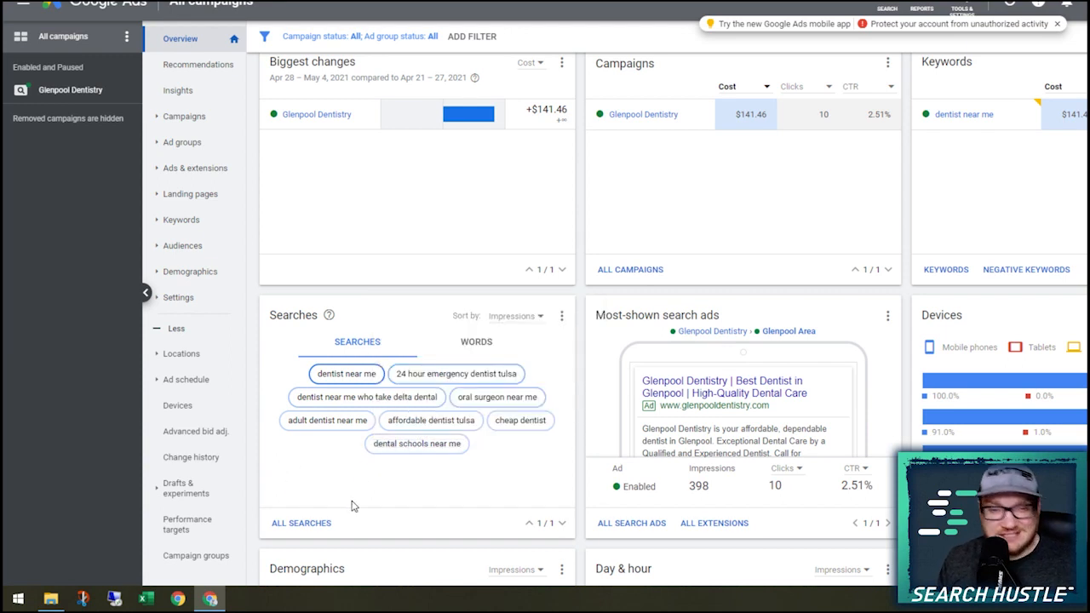
Draft a negative keyword from "dental schools near me", shorten it to "dental schools", review the match type options, and cancel.
left_click(504, 415)
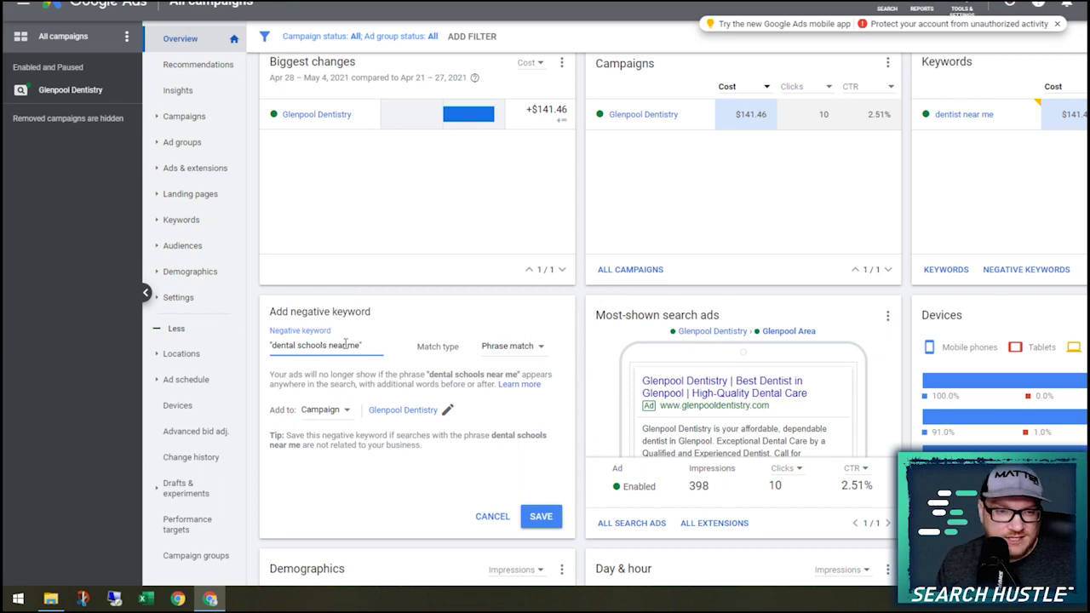
left_click_drag(361, 345, 328, 343)
key("BackSpace")
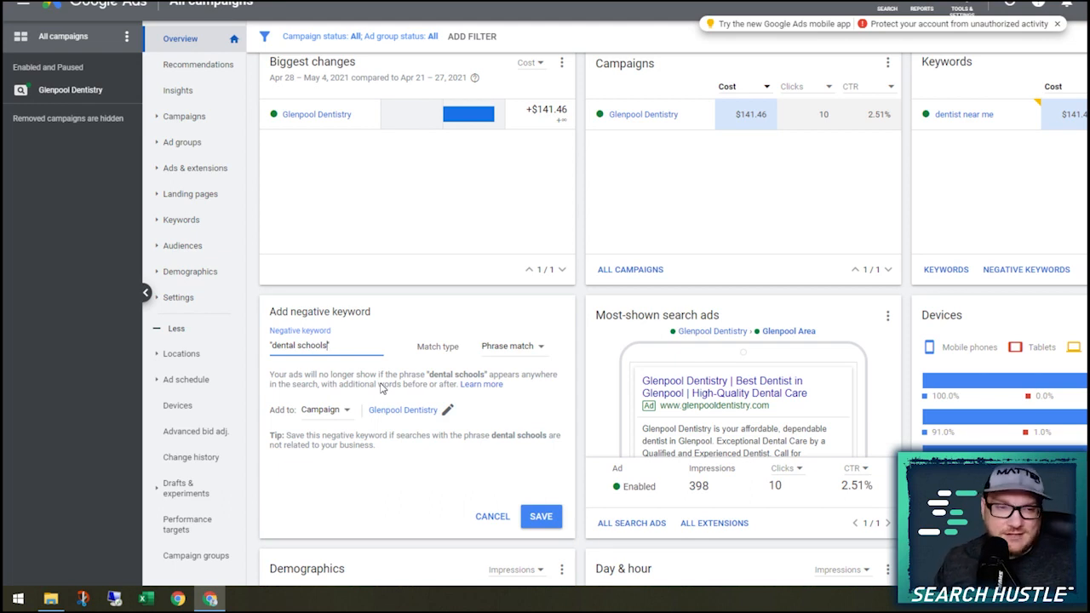
left_click(541, 349)
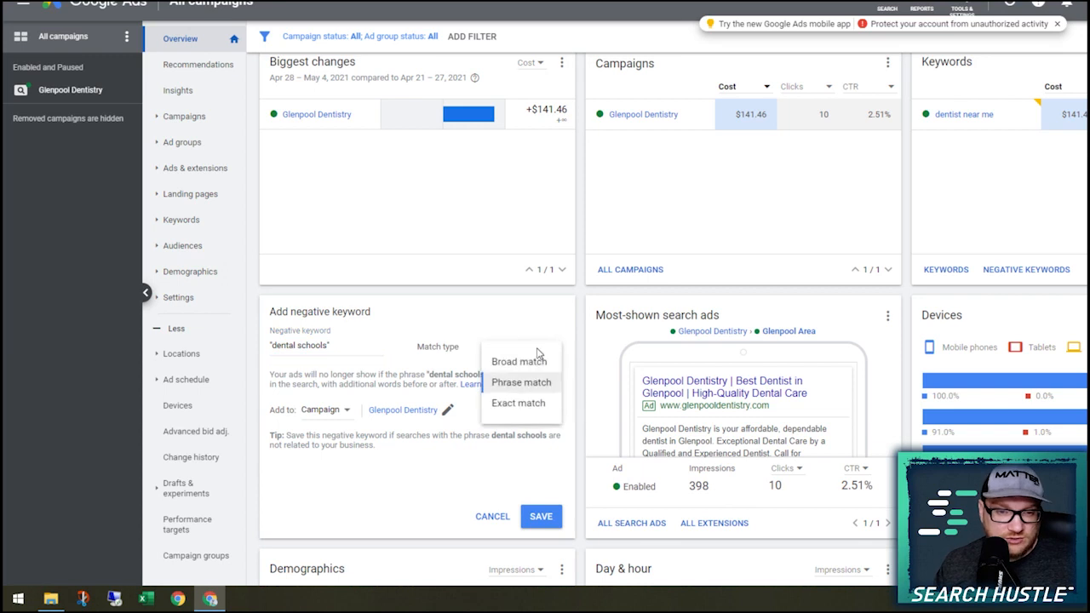
mouse_move(620, 442)
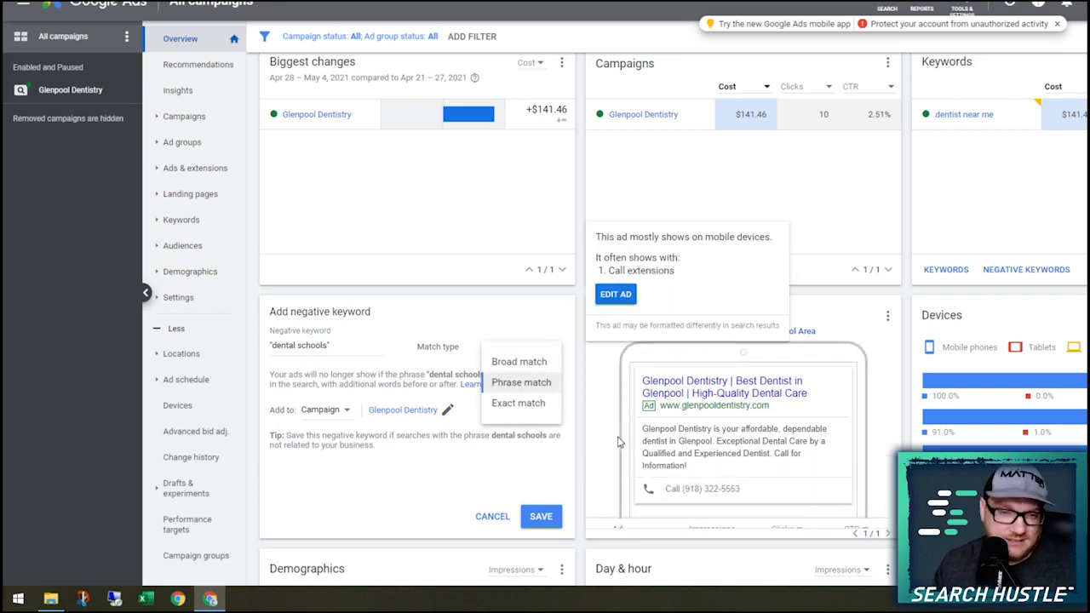
left_click(488, 517)
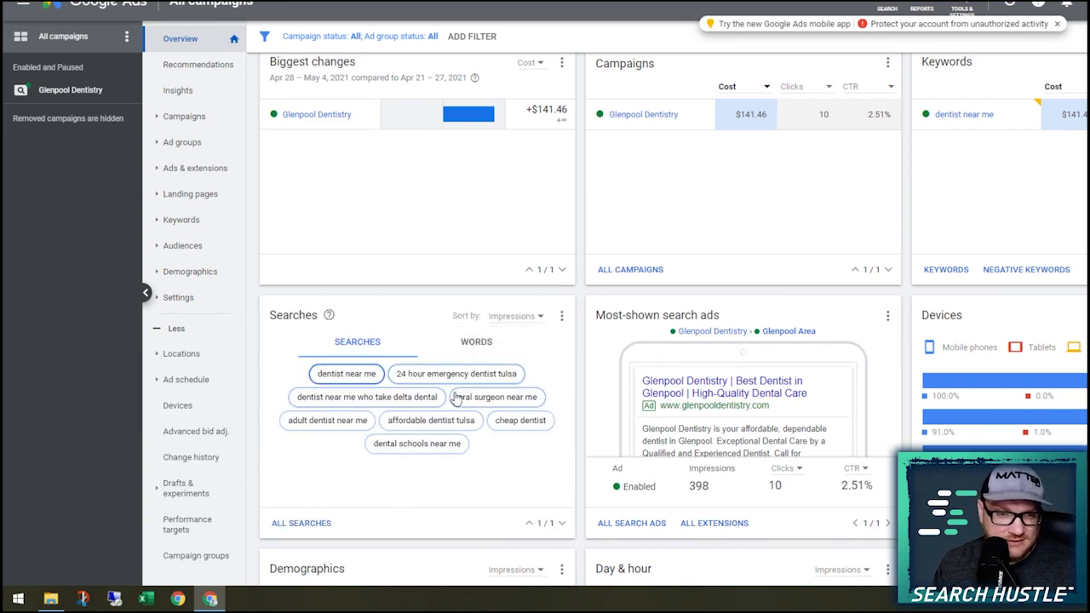
Start adding "24 hour emergency dentist tulsa" as a negative keyword for the Glenpool Dentistry campaign, and cancel.
mouse_move(426, 380)
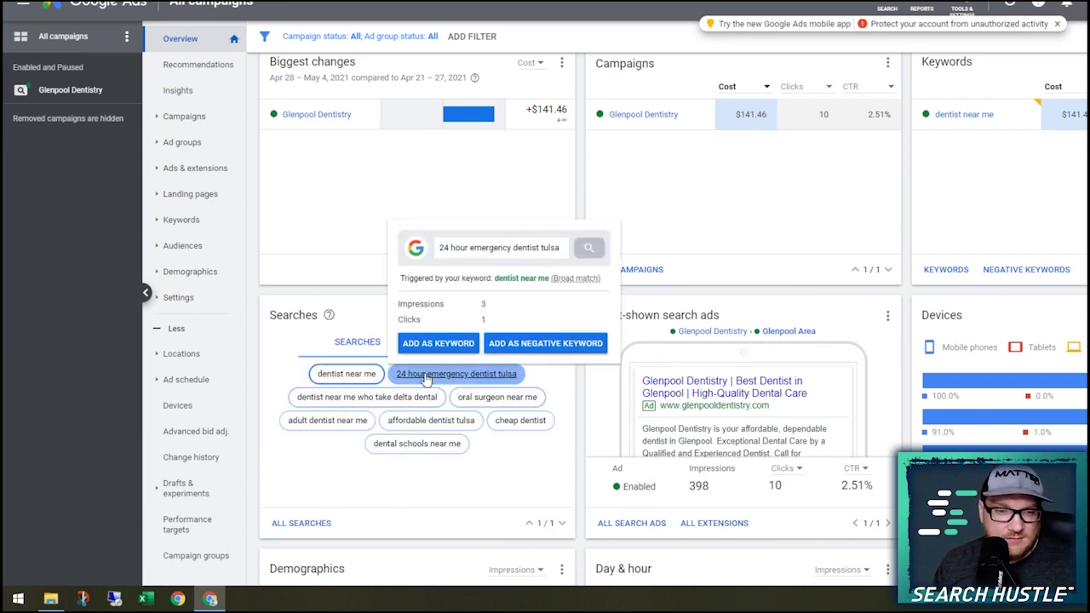
left_click(510, 344)
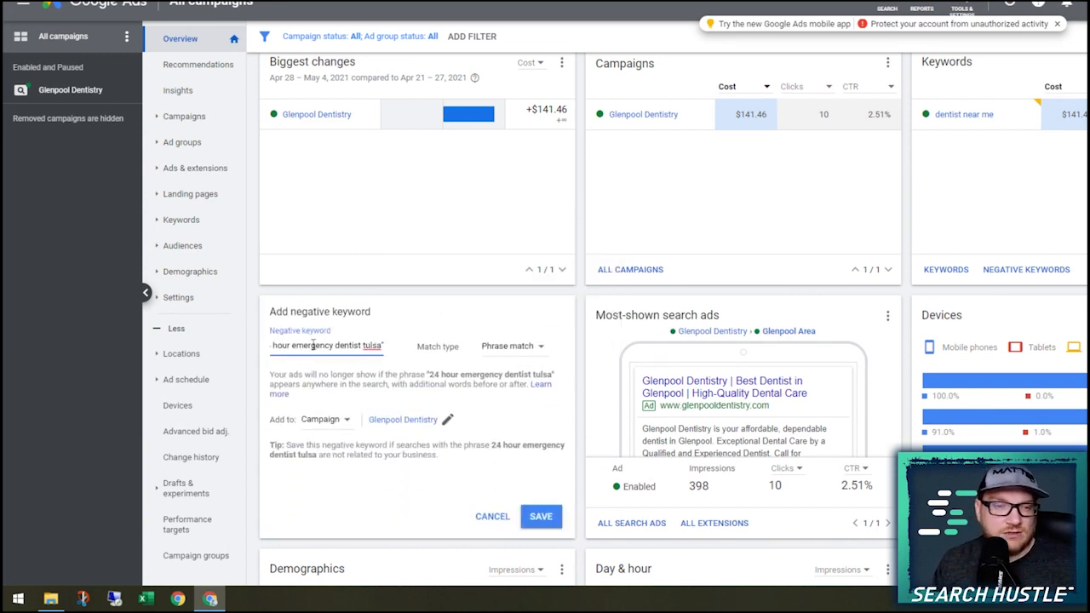
left_click(495, 515)
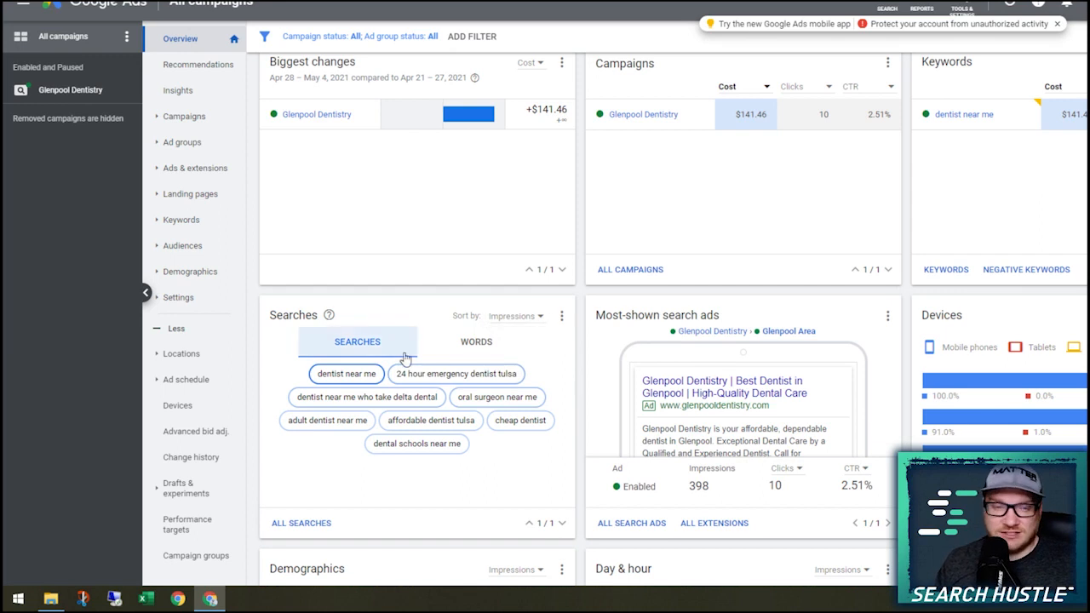
Inspect the details of the other triggered searches, such as the Delta Dental, affordable dentist, oral surgeon and adult dentist terms.
mouse_move(346, 399)
mouse_move(426, 420)
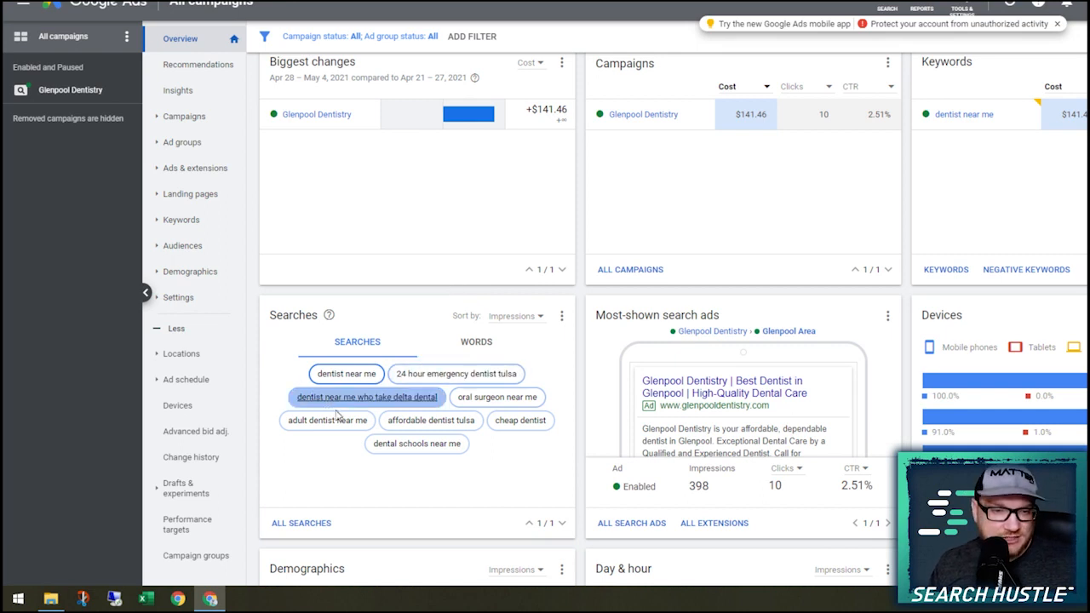
mouse_move(524, 397)
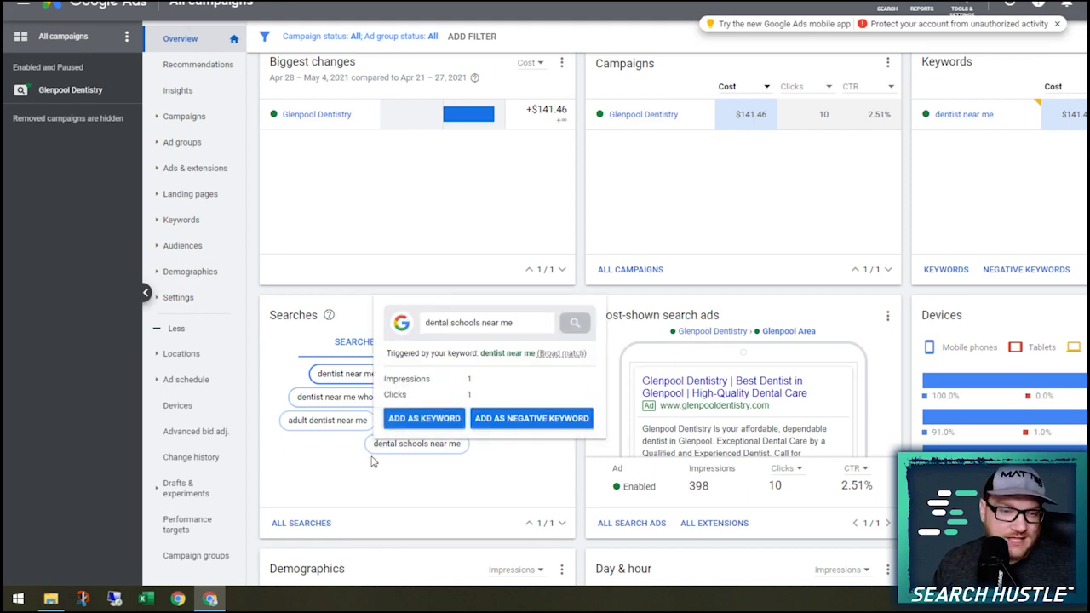
mouse_move(312, 419)
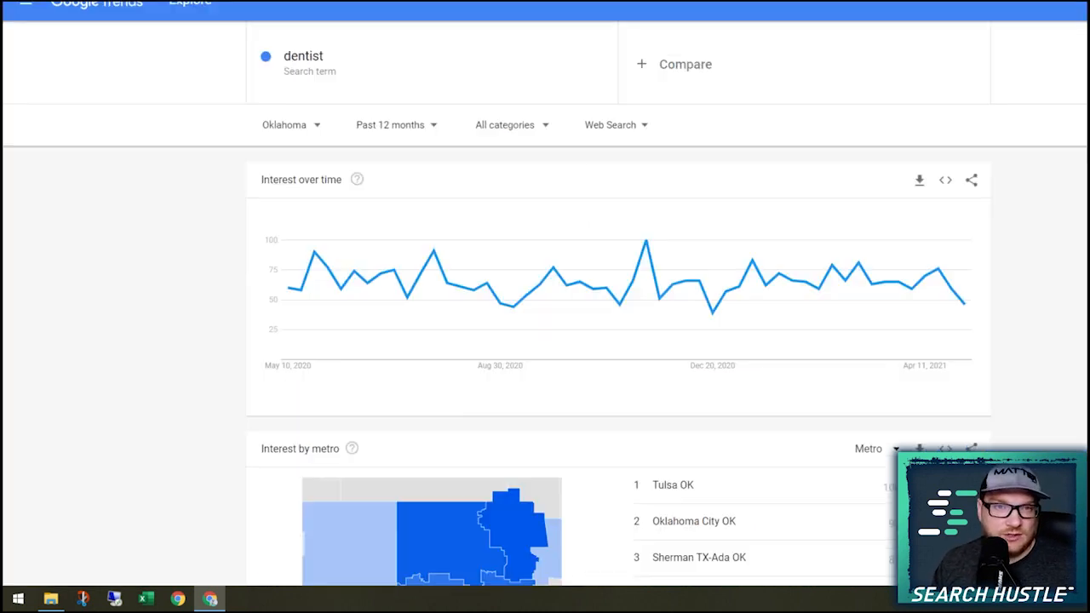
Switch to Google Trends and browse the pages of rising related topics for "dentist" in Oklahoma.
scroll(553, 260, "down", 5)
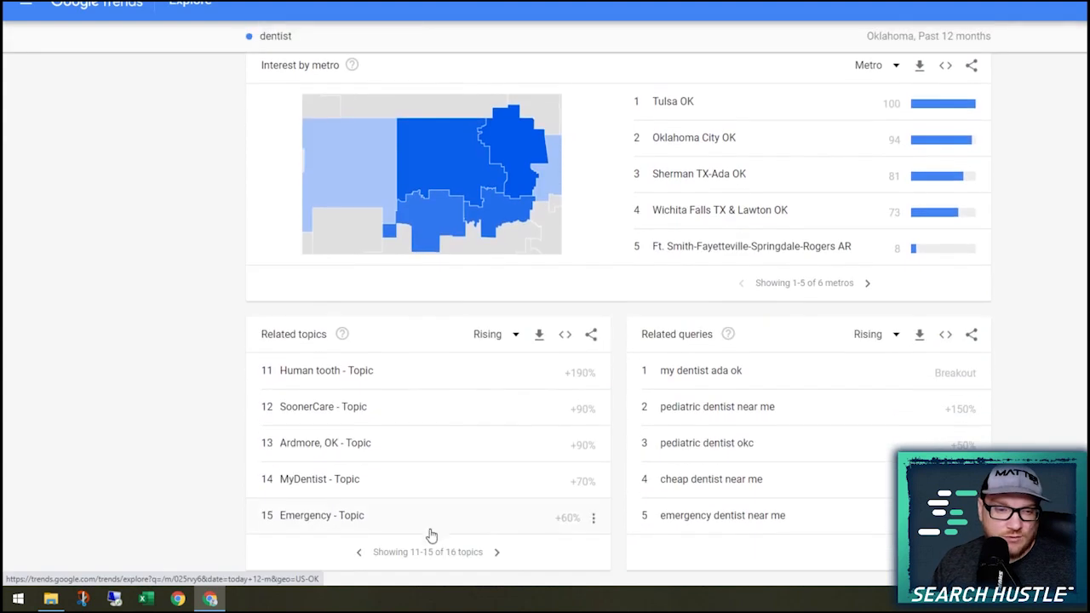
left_click(495, 553)
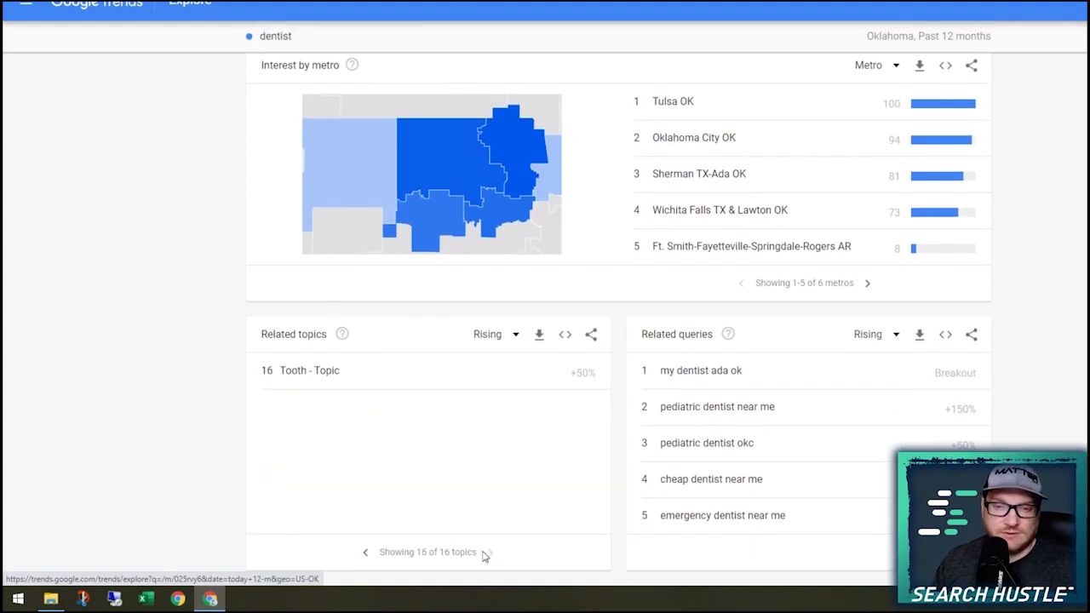
left_click(366, 553)
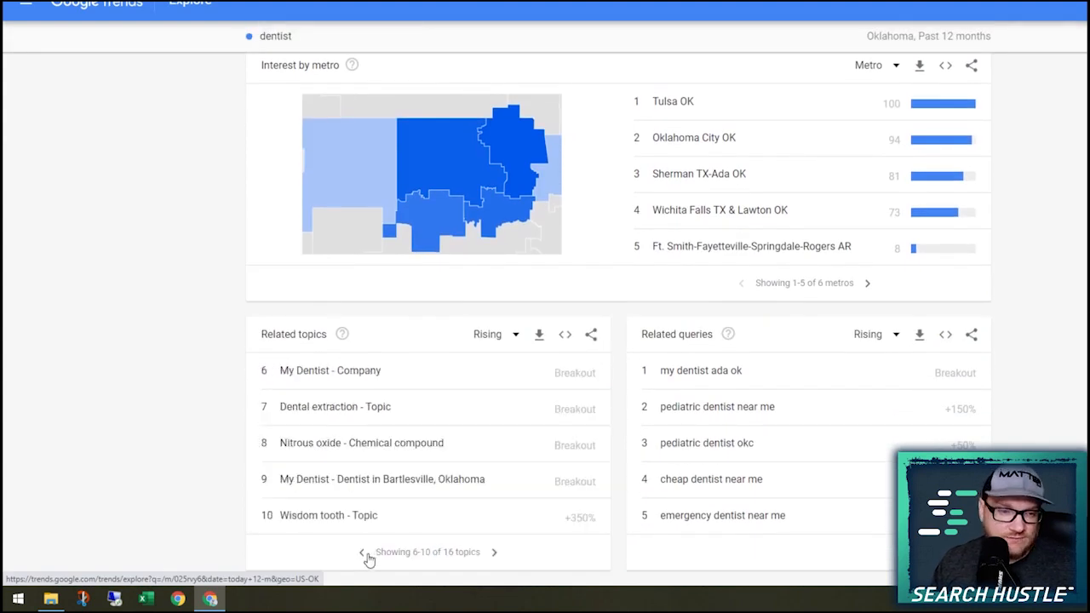
left_click(494, 553)
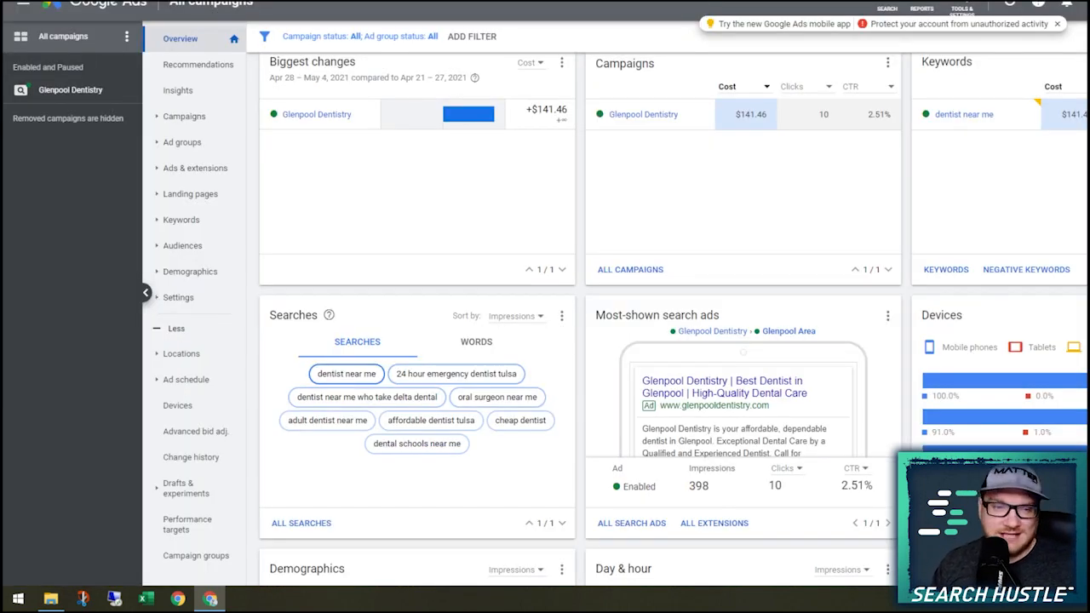
Switch back to the Google Ads overview and inspect the search details for "cheap dentist" and "dentist near me".
mouse_move(532, 431)
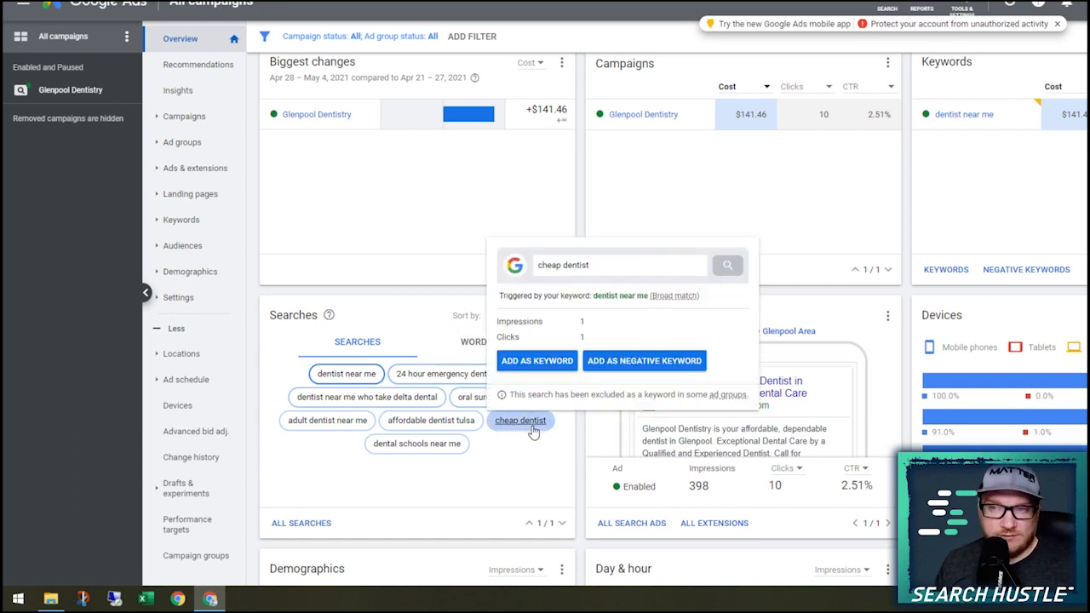
mouse_move(381, 373)
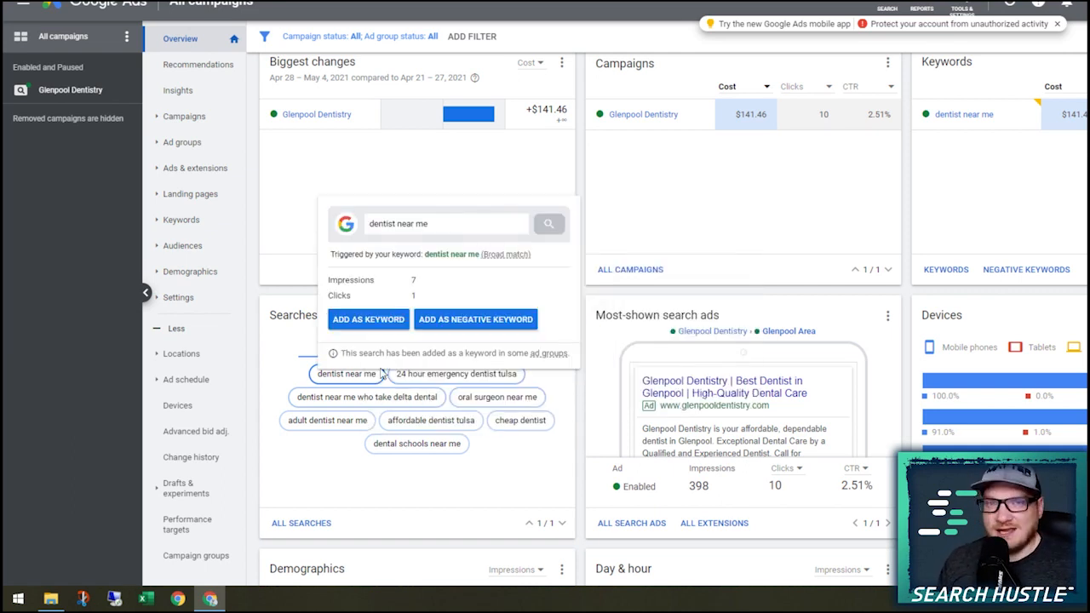